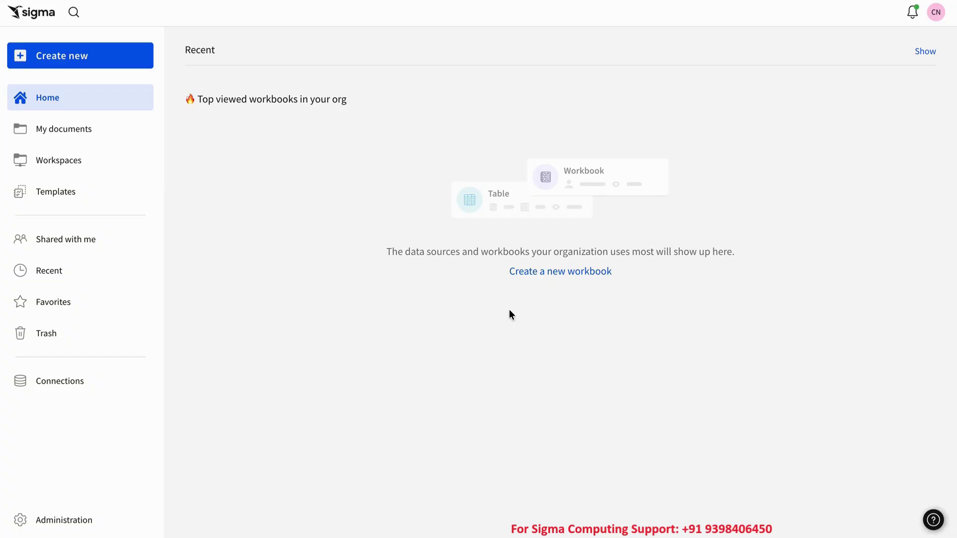
- Create a new workbook and save it as "Chapter 4 explanation" in My documents
{"action": "left_click", "coordinate": [116, 64]}
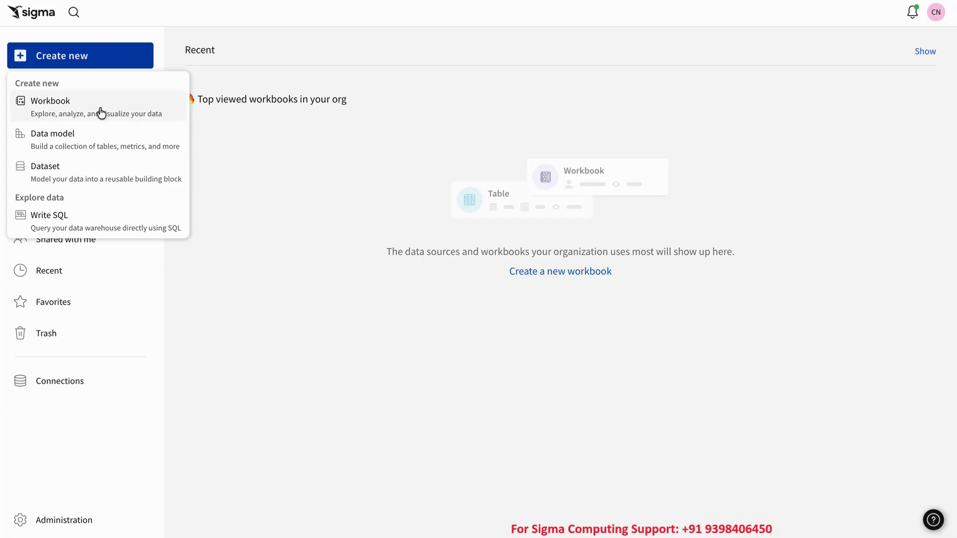
{"action": "left_click", "coordinate": [72, 111]}
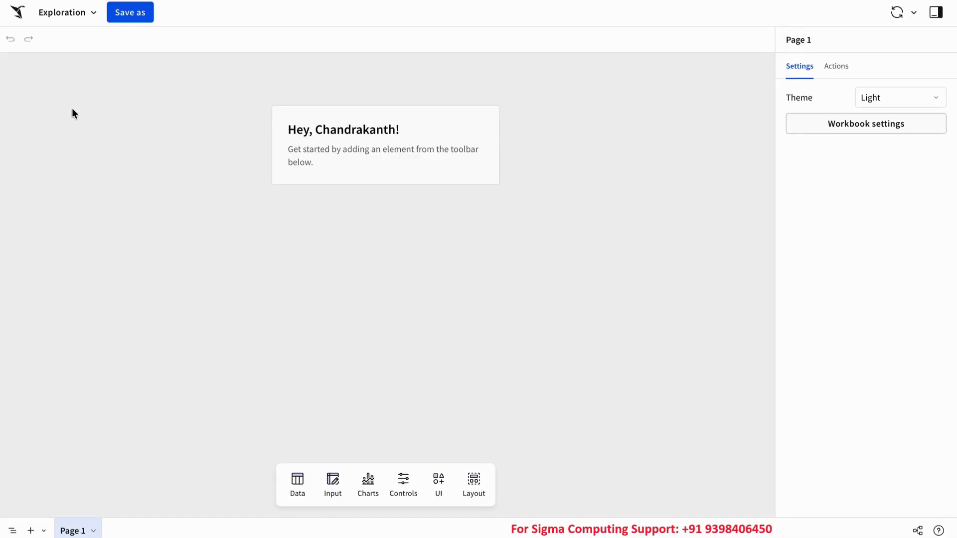
{"action": "left_click", "coordinate": [95, 15]}
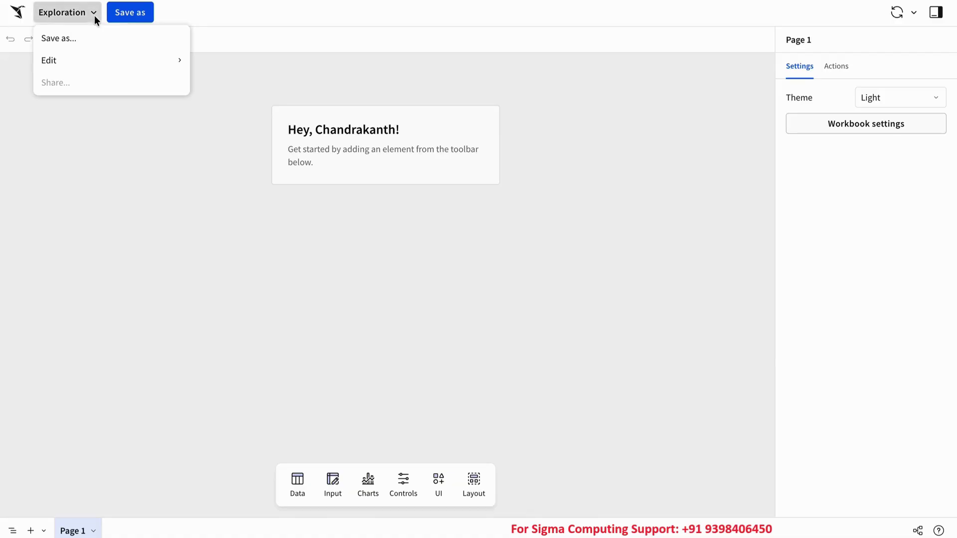
{"action": "left_click", "coordinate": [112, 45]}
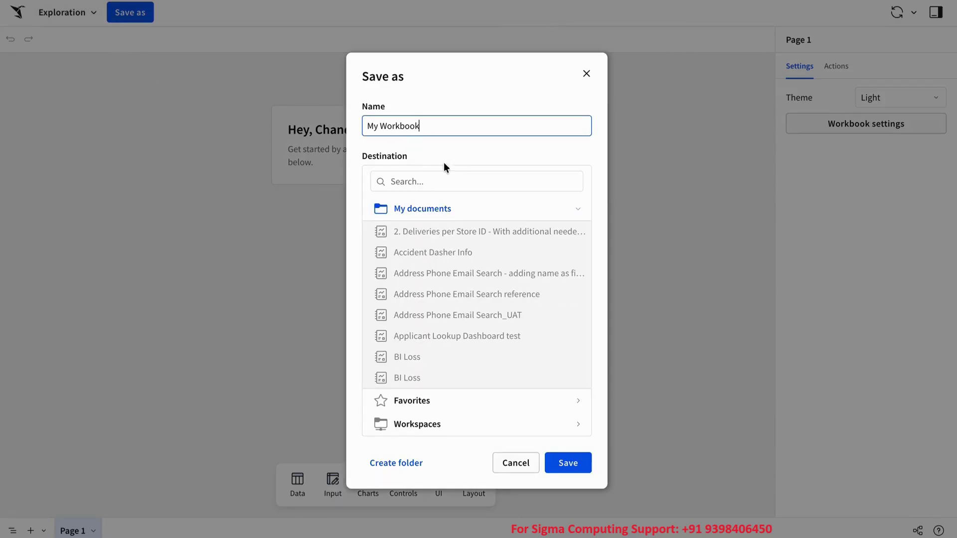
{"action": "left_click", "coordinate": [577, 210]}
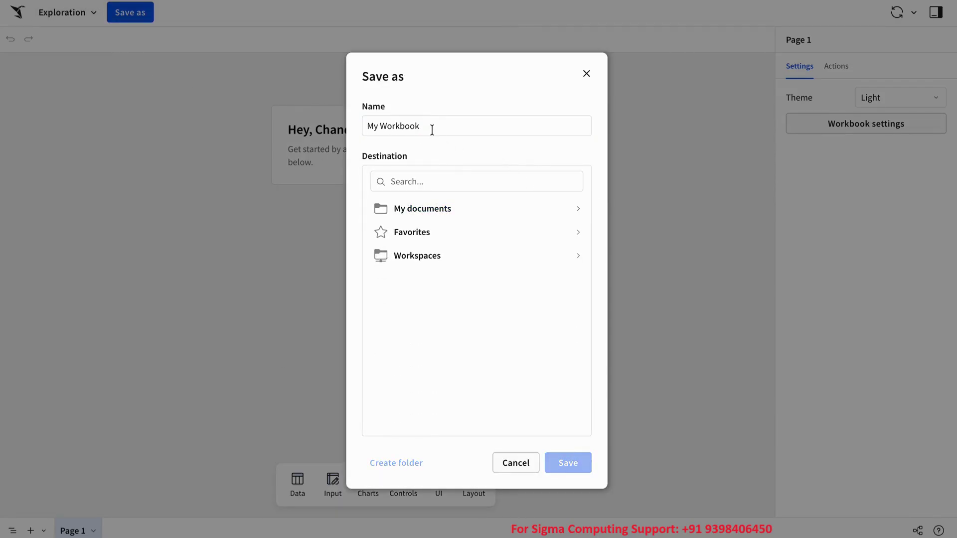
{"action": "left_click", "coordinate": [393, 134]}
{"action": "triple_click", "coordinate": [366, 127]}
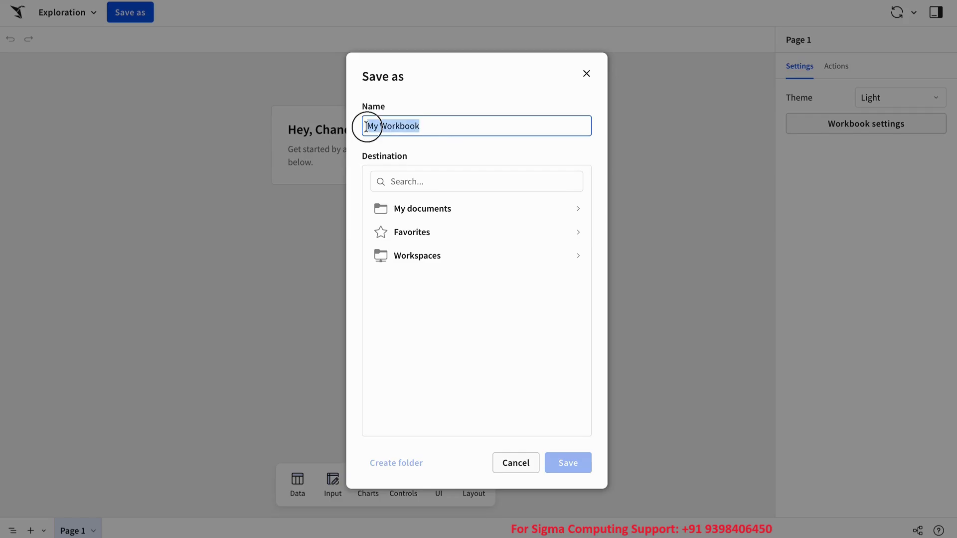
{"action": "type", "text": "Chap"}
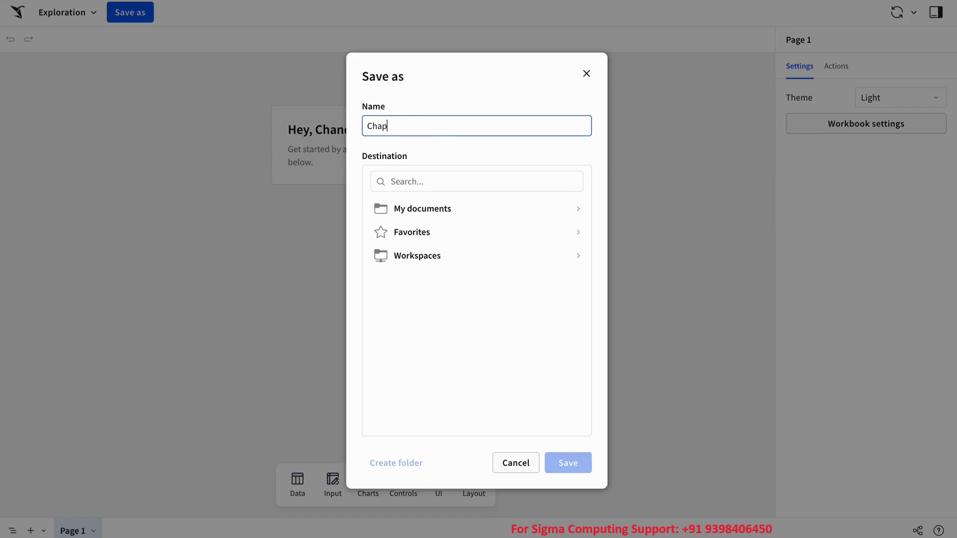
{"action": "type", "text": "ter 4 explanation"}
{"action": "left_click", "coordinate": [445, 211]}
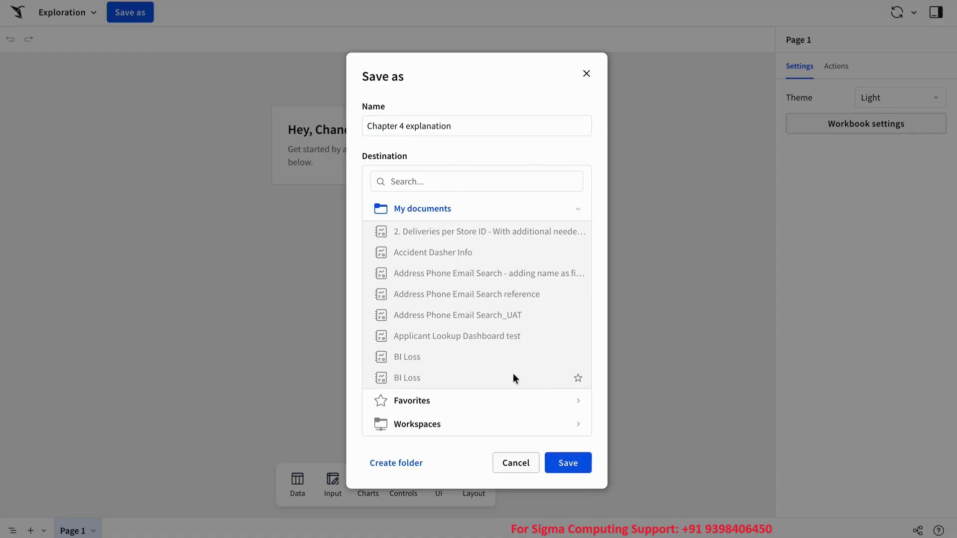
{"action": "left_click", "coordinate": [571, 464]}
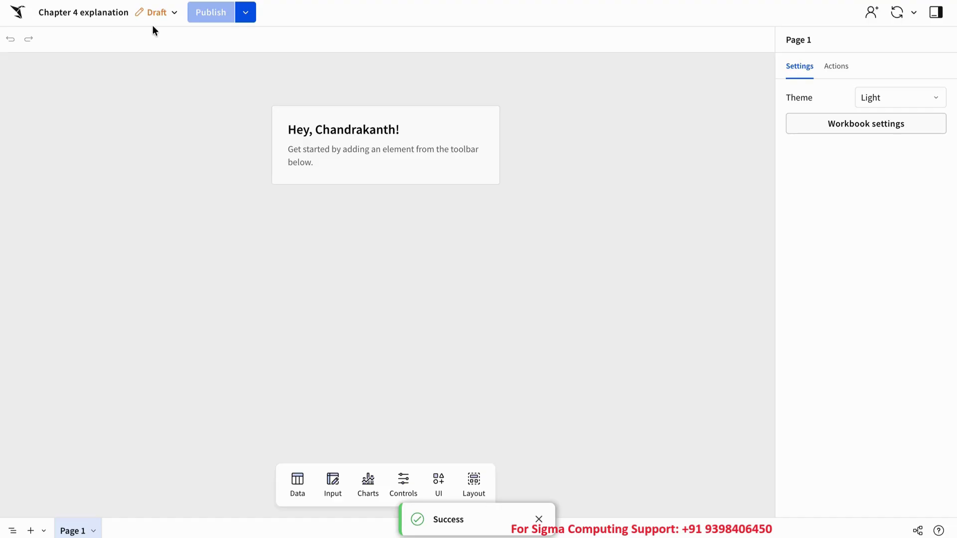
- Hide the workbook's editor panels, and show them again
{"action": "left_click", "coordinate": [175, 13]}
{"action": "mouse_move", "coordinate": [169, 39]}
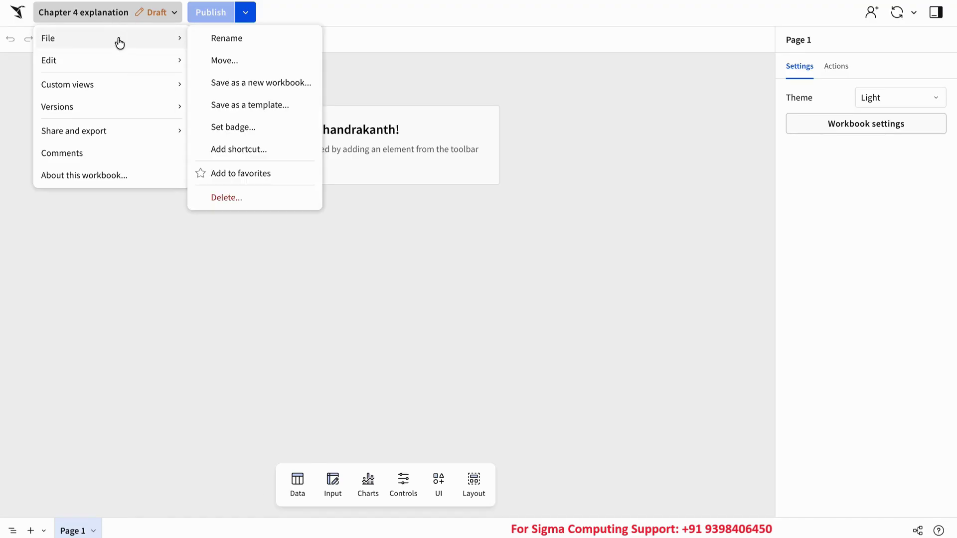
{"action": "mouse_move", "coordinate": [119, 63]}
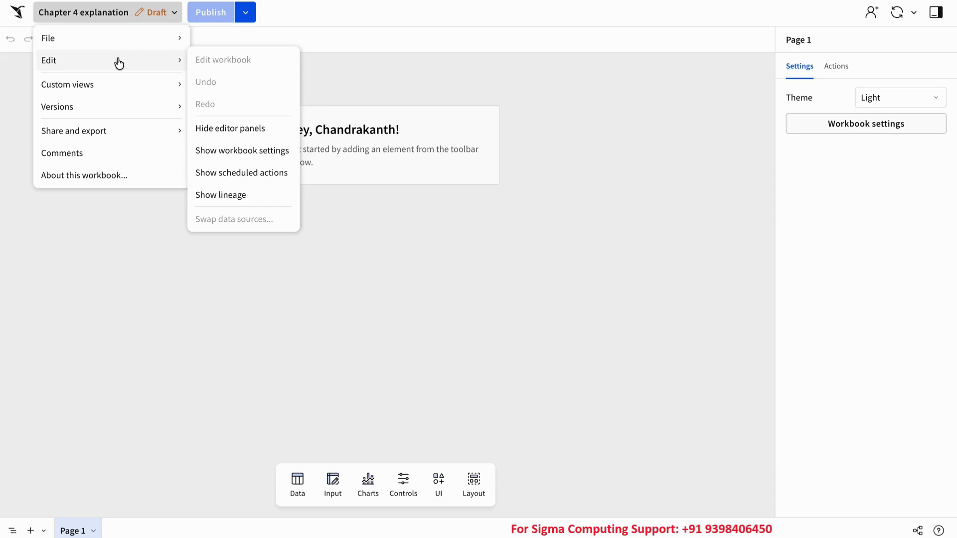
{"action": "left_click", "coordinate": [215, 129]}
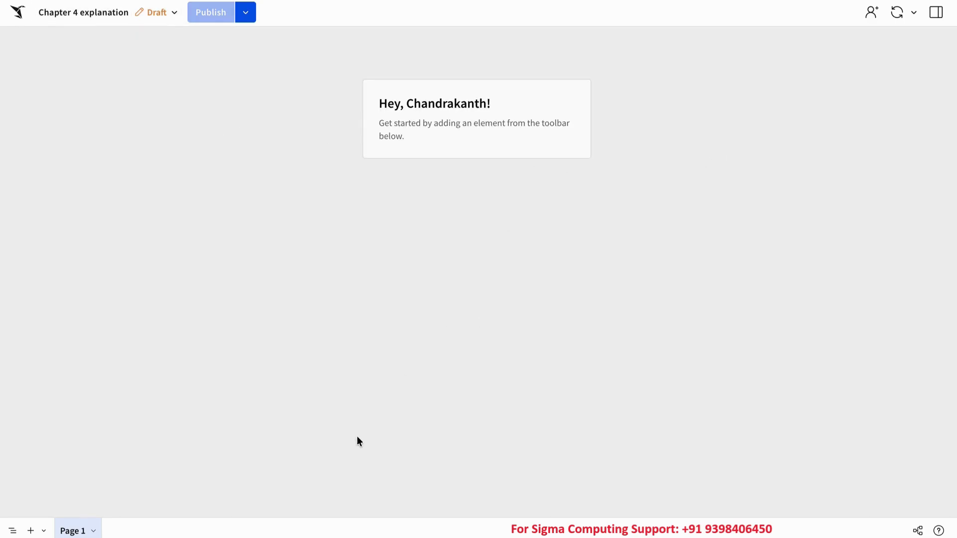
{"action": "left_click", "coordinate": [172, 13]}
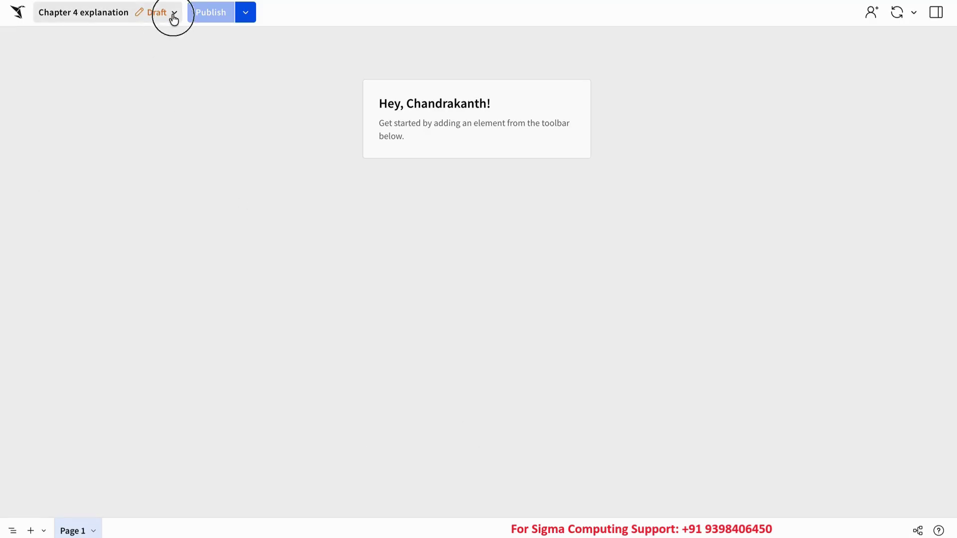
{"action": "mouse_move", "coordinate": [161, 63]}
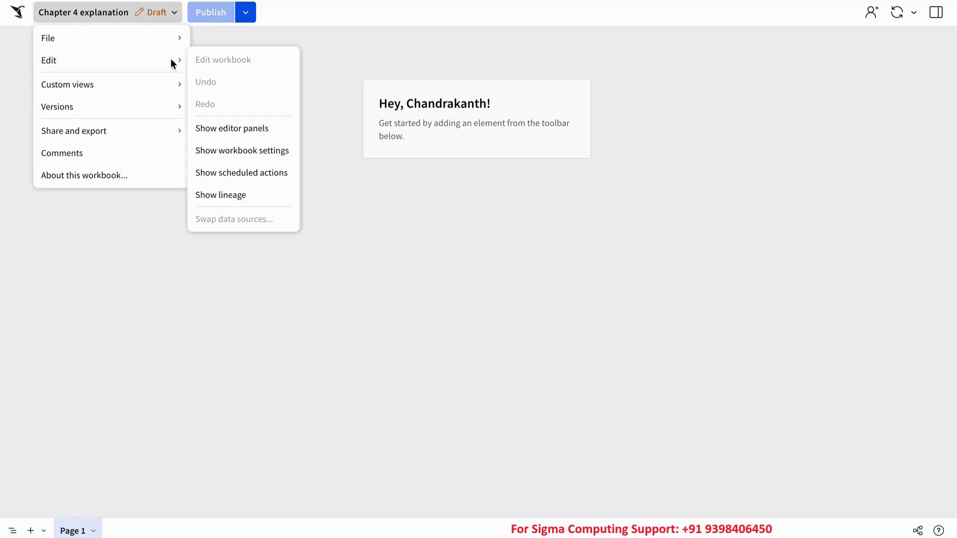
{"action": "left_click", "coordinate": [224, 128]}
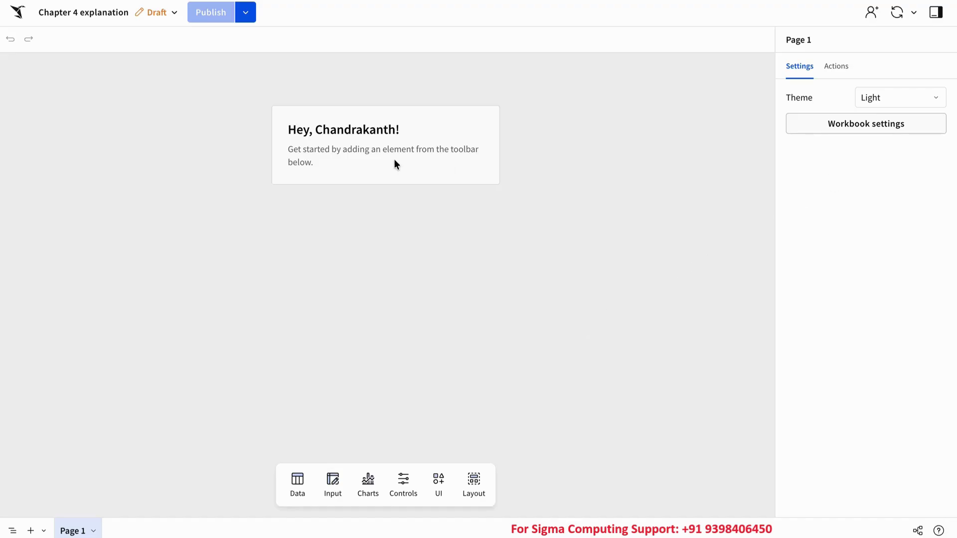
{"action": "left_click", "coordinate": [167, 18]}
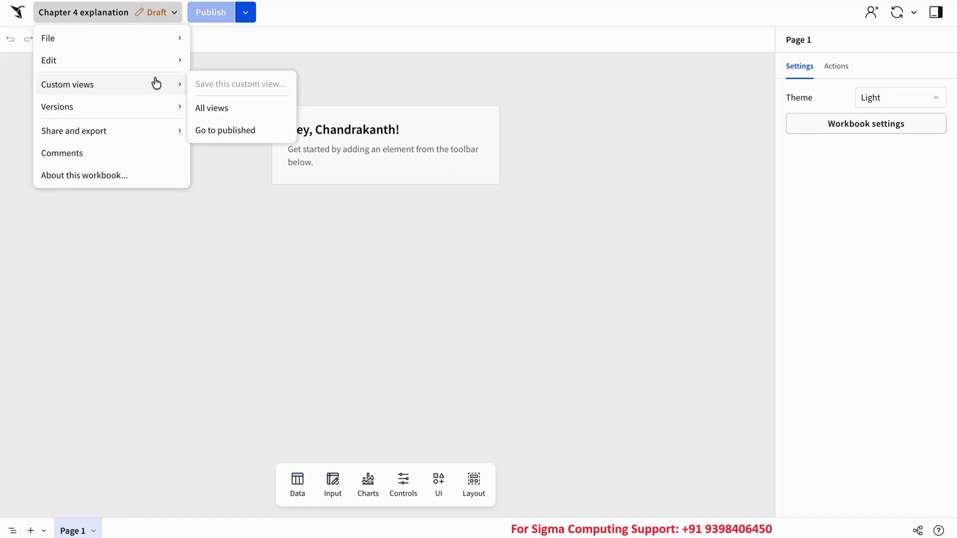
{"action": "mouse_move", "coordinate": [167, 65]}
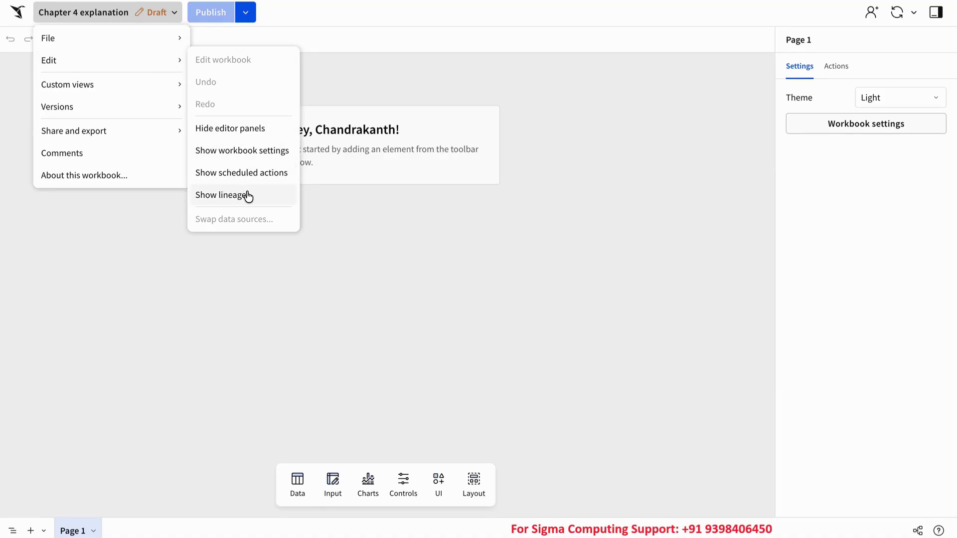
{"action": "mouse_move", "coordinate": [145, 96]}
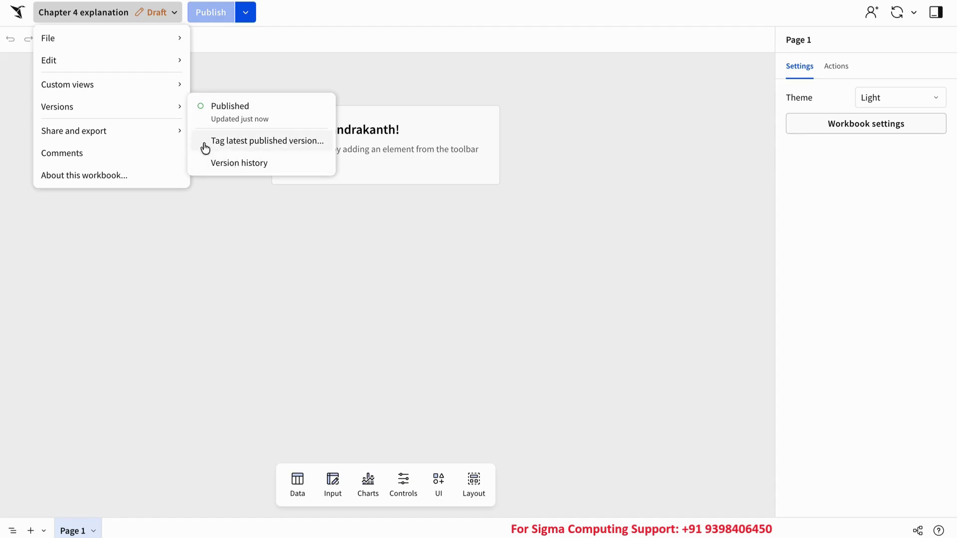
{"action": "mouse_move", "coordinate": [169, 135]}
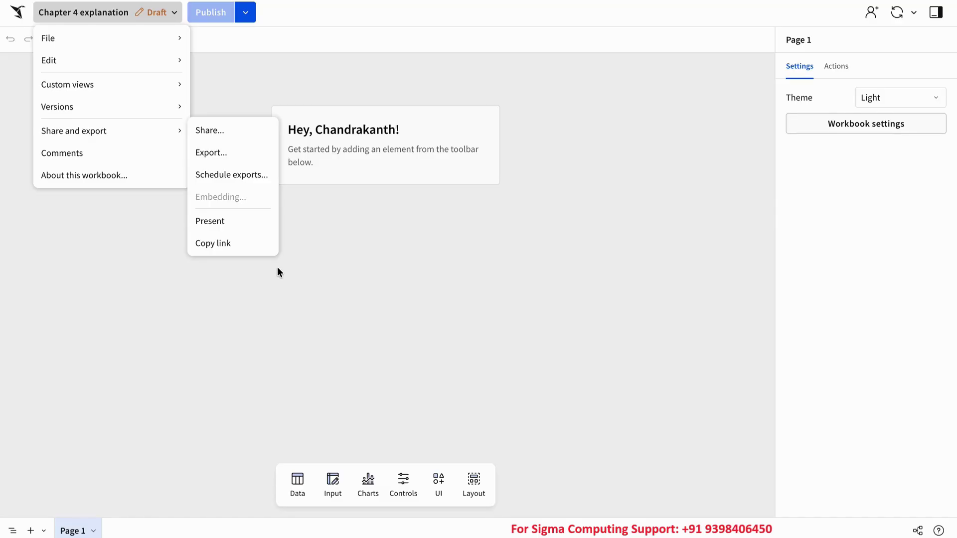
{"action": "left_click", "coordinate": [326, 291]}
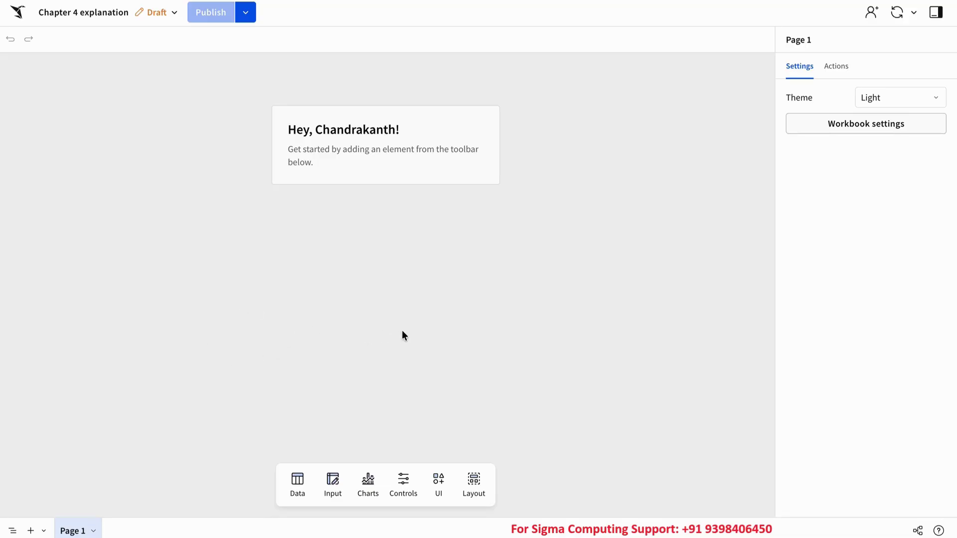
- Rename the workbook's first page, Page 1, as "Executive Summary"
{"action": "double_click", "coordinate": [77, 530]}
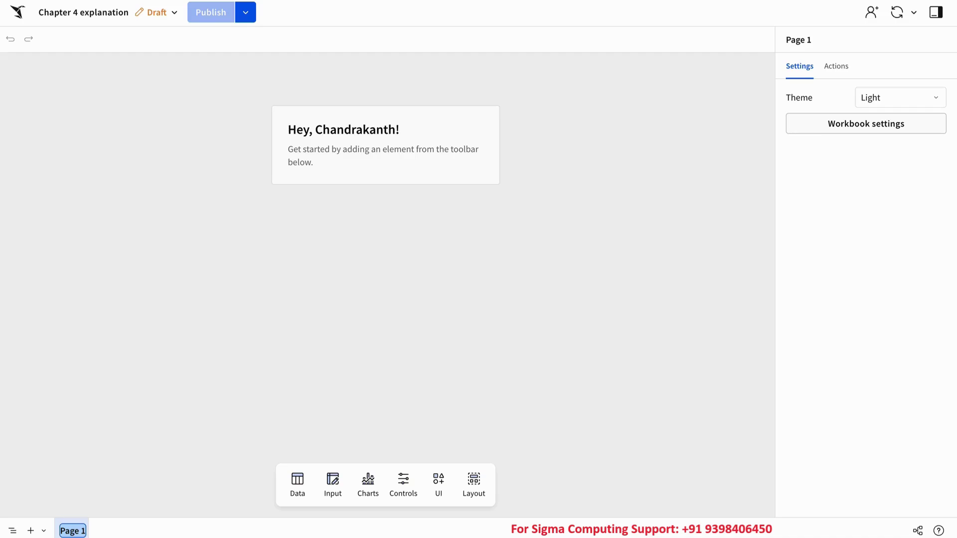
{"action": "type", "text": "Executive"}
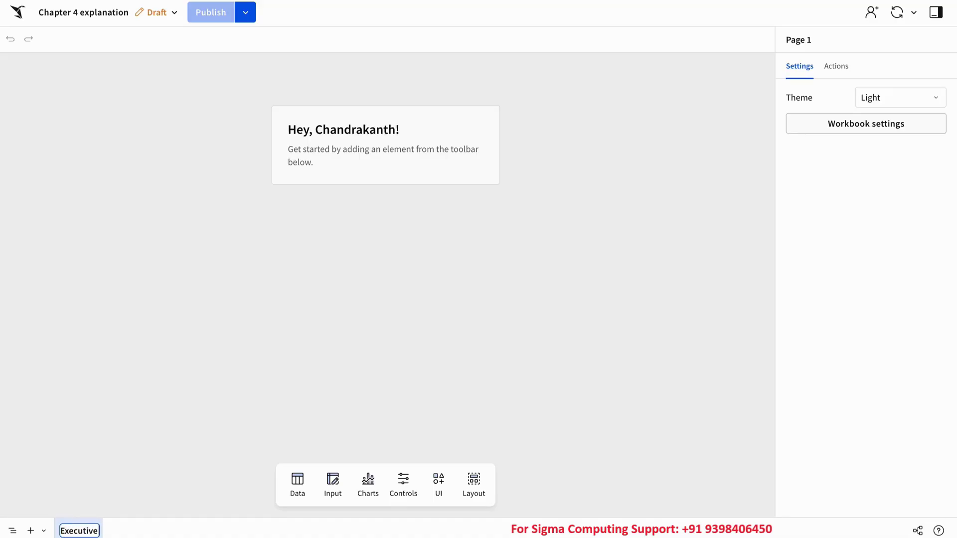
{"action": "type", "text": " Summary"}
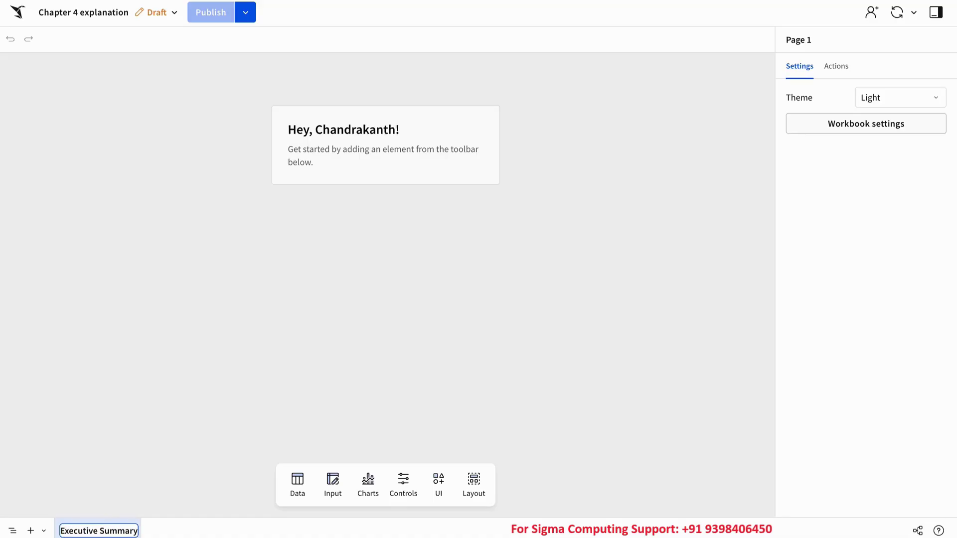
{"action": "key", "text": "Return"}
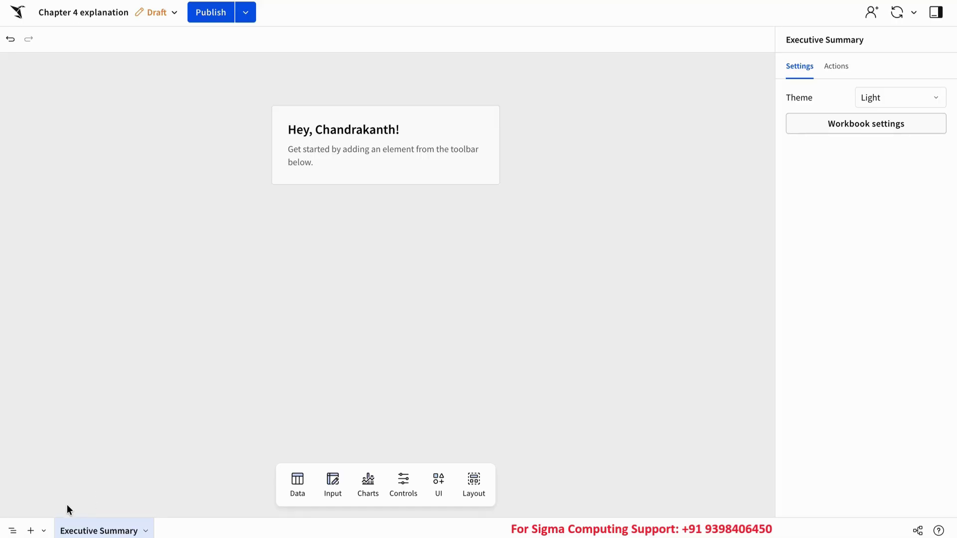
- Add four new blank pages to the workbook after the Executive Summary page
{"action": "left_click", "coordinate": [32, 532]}
{"action": "left_click", "coordinate": [32, 532]}
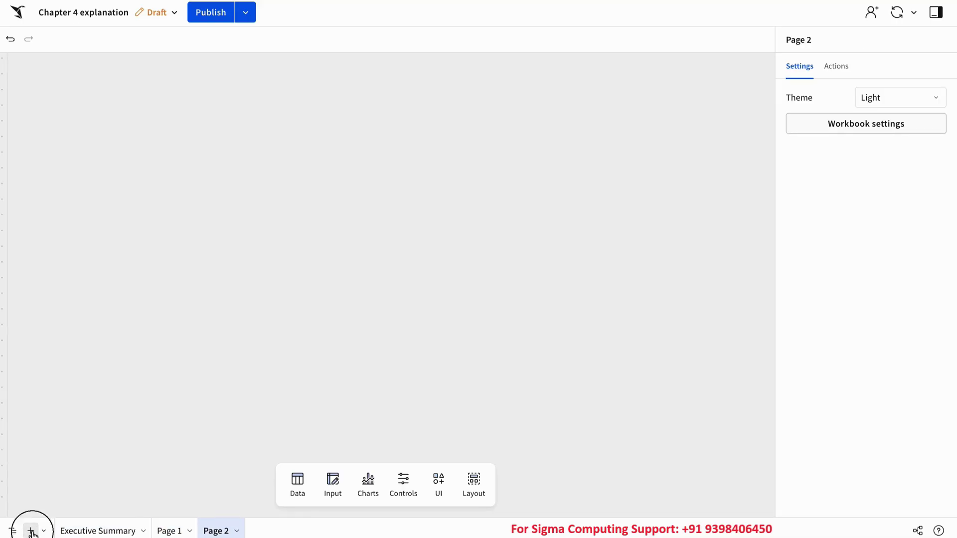
{"action": "left_click", "coordinate": [32, 532]}
{"action": "left_click", "coordinate": [31, 531]}
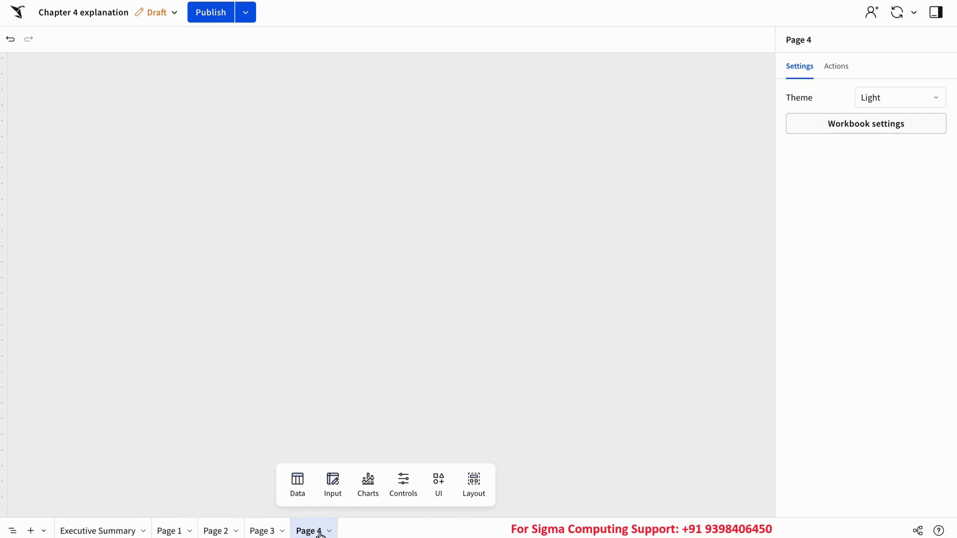
- Rename Page 1 as "Drill down report" and Page 2 as "Visual report"
{"action": "double_click", "coordinate": [168, 531]}
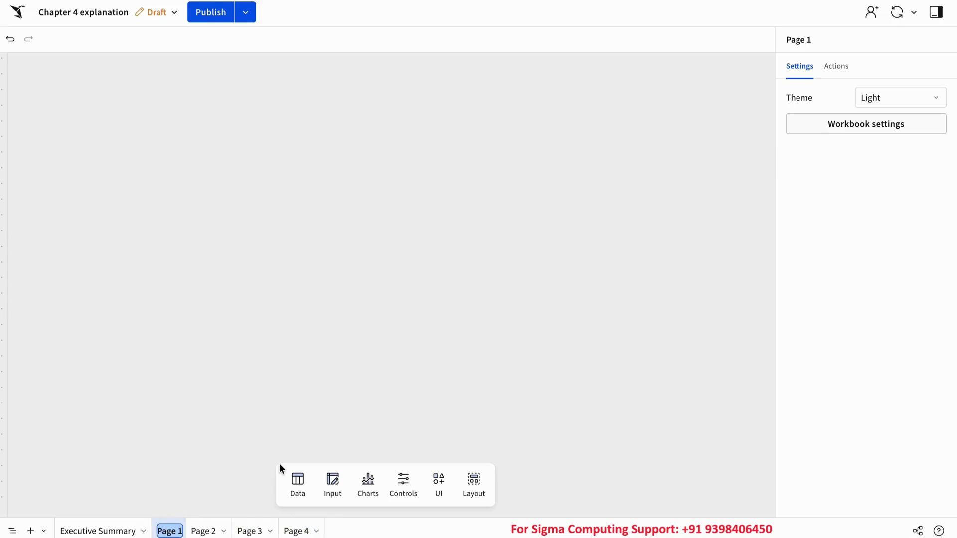
{"action": "type", "text": "Drill down report"}
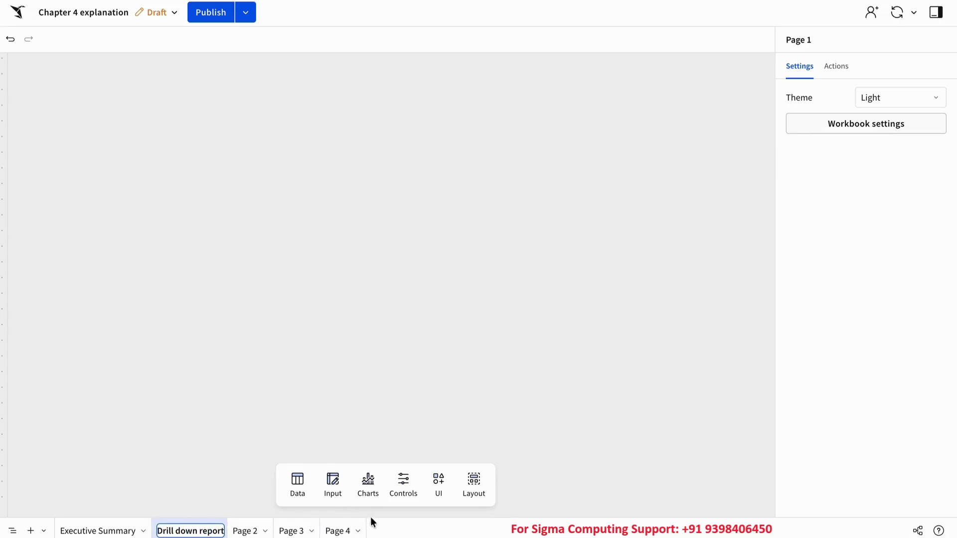
{"action": "left_click", "coordinate": [251, 531]}
{"action": "double_click", "coordinate": [257, 532]}
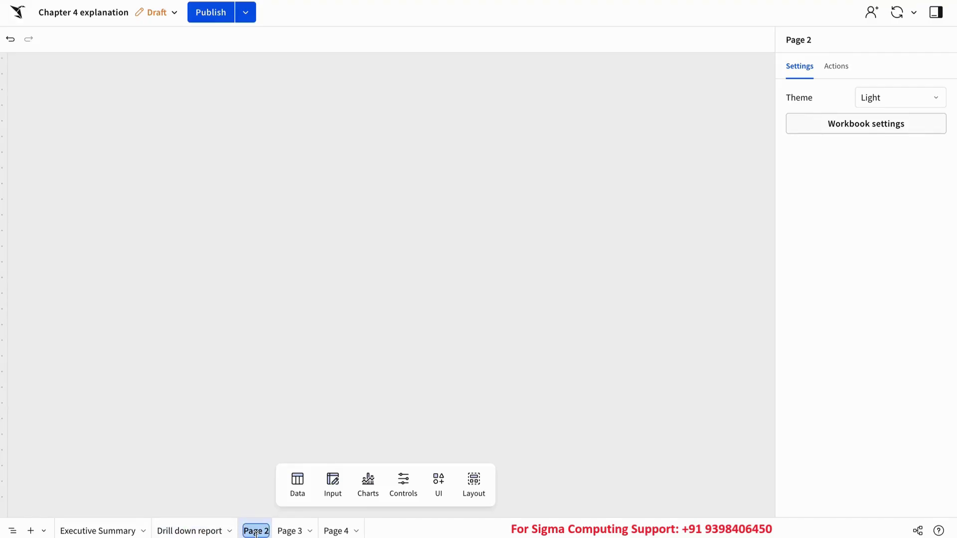
{"action": "type", "text": "Visual"}
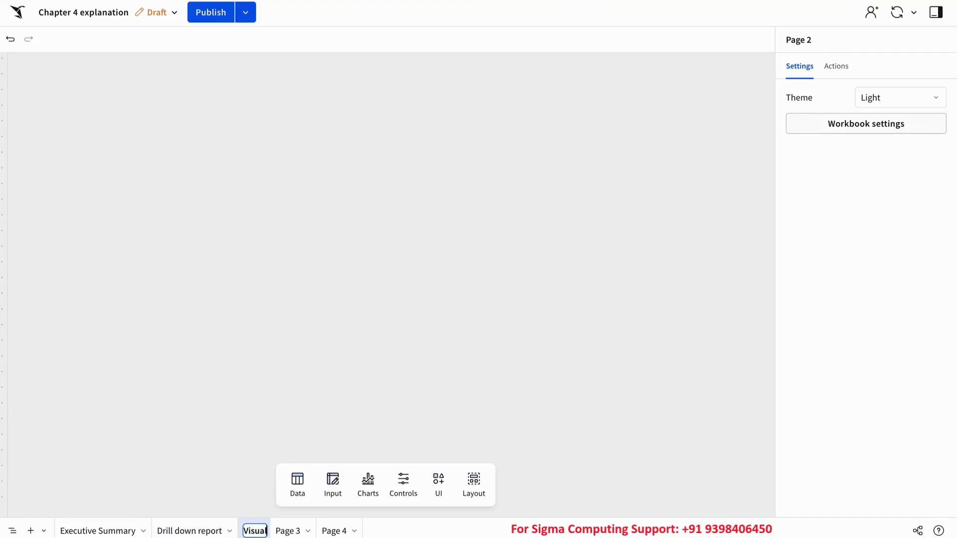
{"action": "type", "text": " report"}
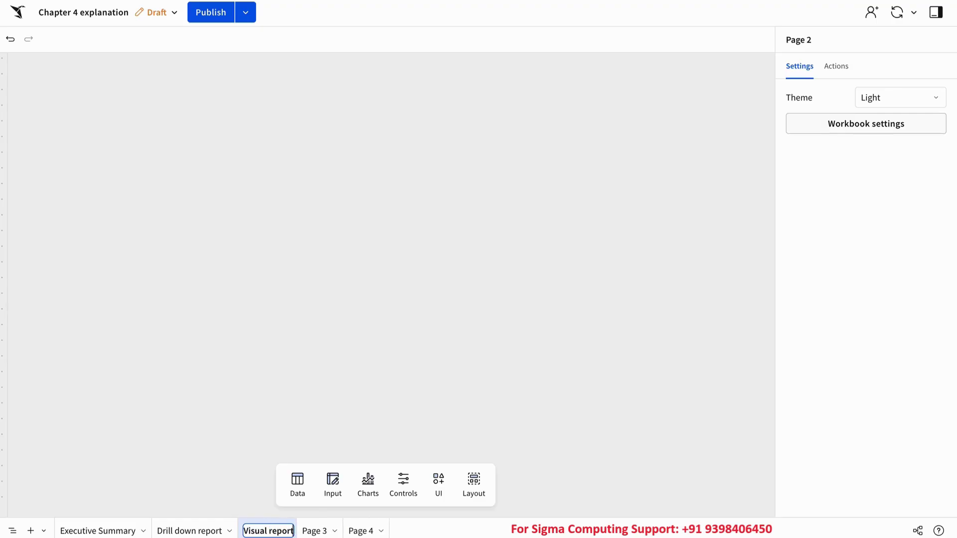
{"action": "key", "text": "Return"}
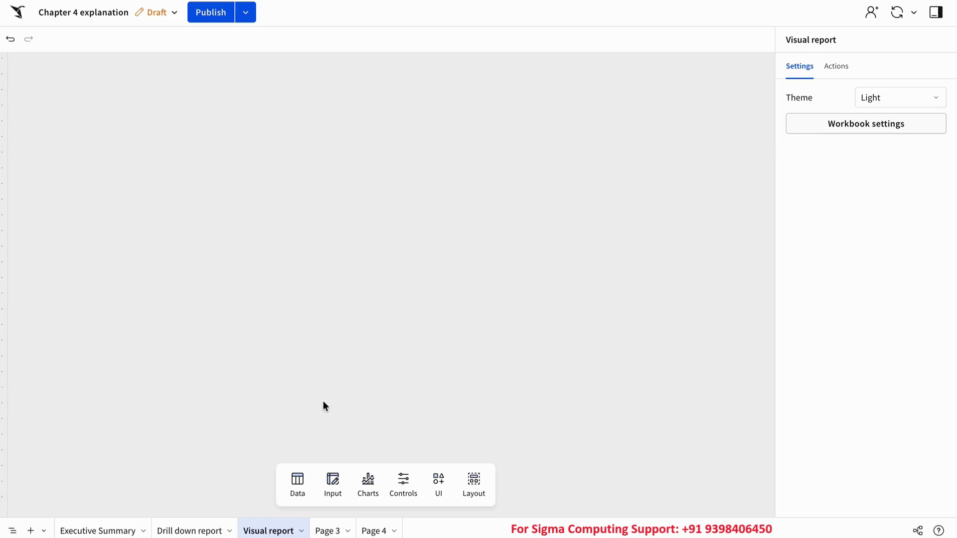
- Rename the Executive Summary page as "Executive_Full"
{"action": "left_click", "coordinate": [145, 531]}
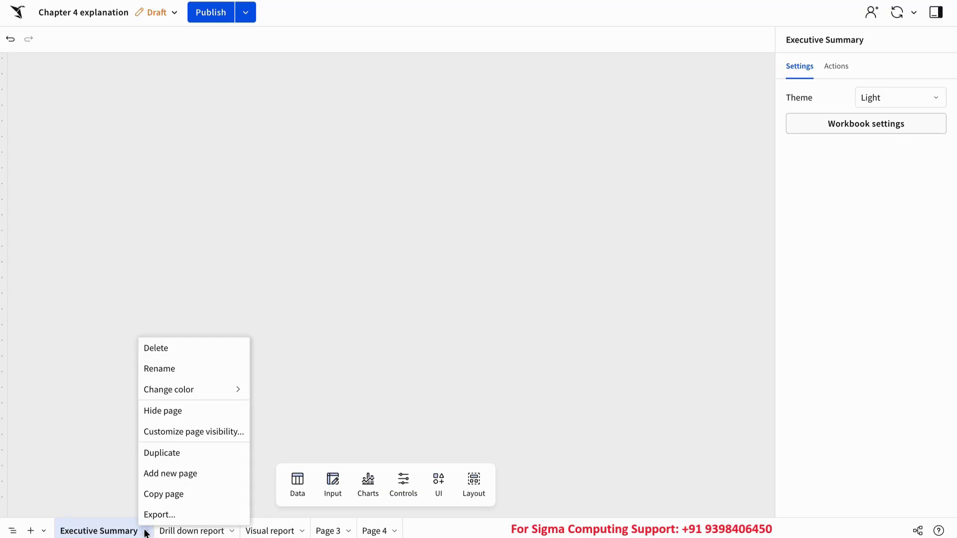
{"action": "left_click", "coordinate": [176, 368]}
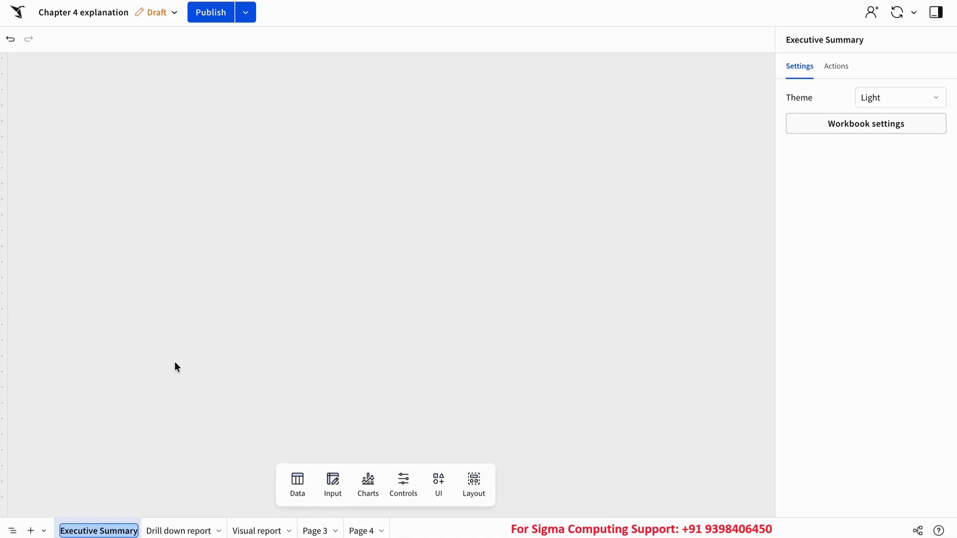
{"action": "double_click", "coordinate": [126, 532]}
{"action": "key", "text": "BackSpace"}
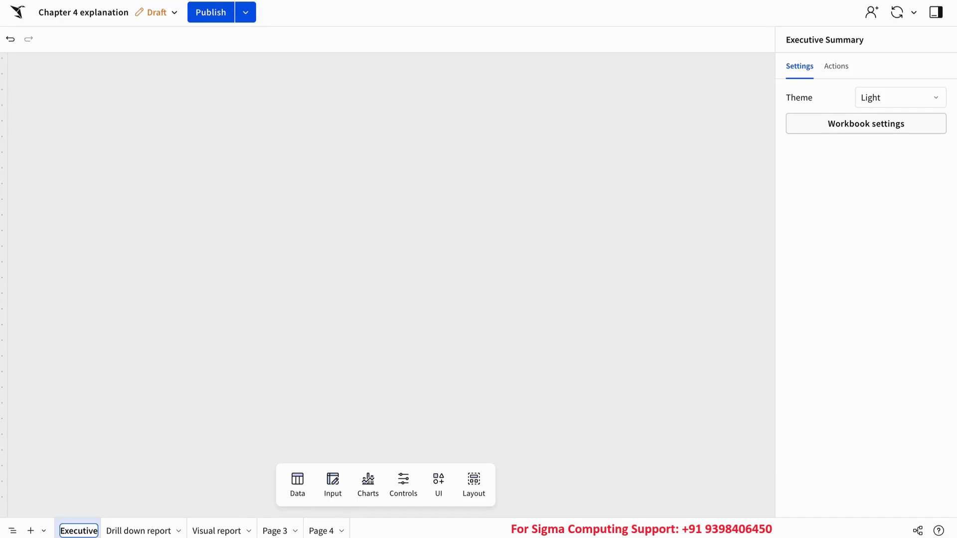
{"action": "type", "text": "_"}
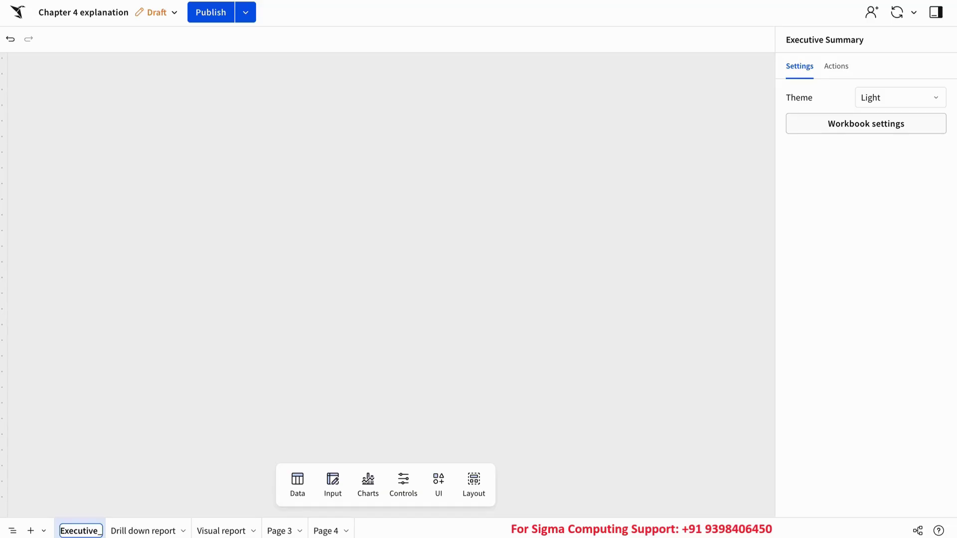
{"action": "type", "text": "Full"}
{"action": "key", "text": "Return"}
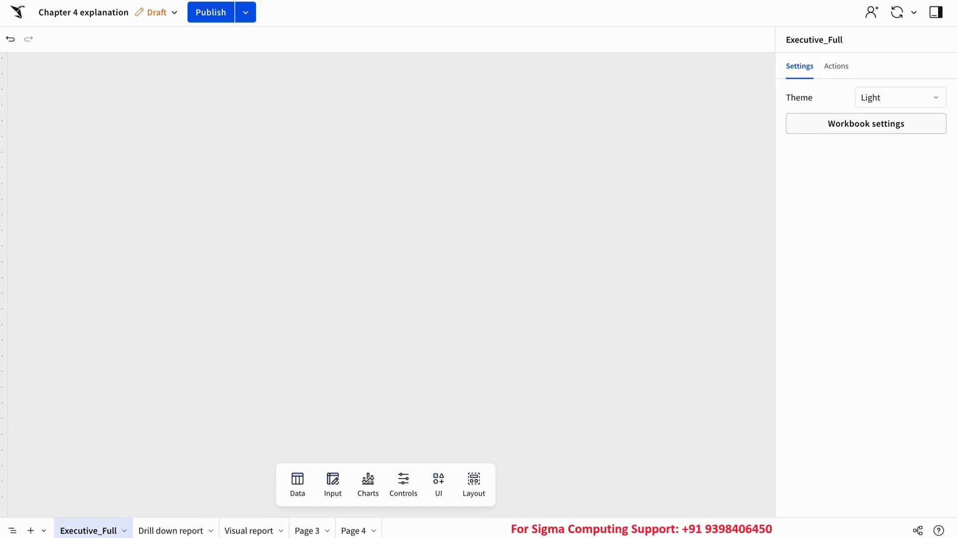
- Try to change the Executive_Full page's color to orange from the standard colors
{"action": "left_click", "coordinate": [124, 531]}
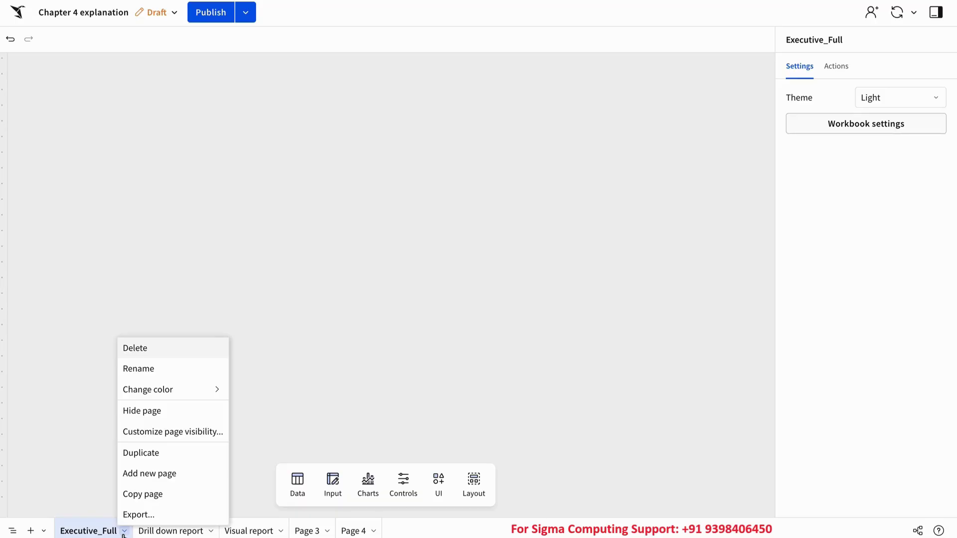
{"action": "mouse_move", "coordinate": [189, 394]}
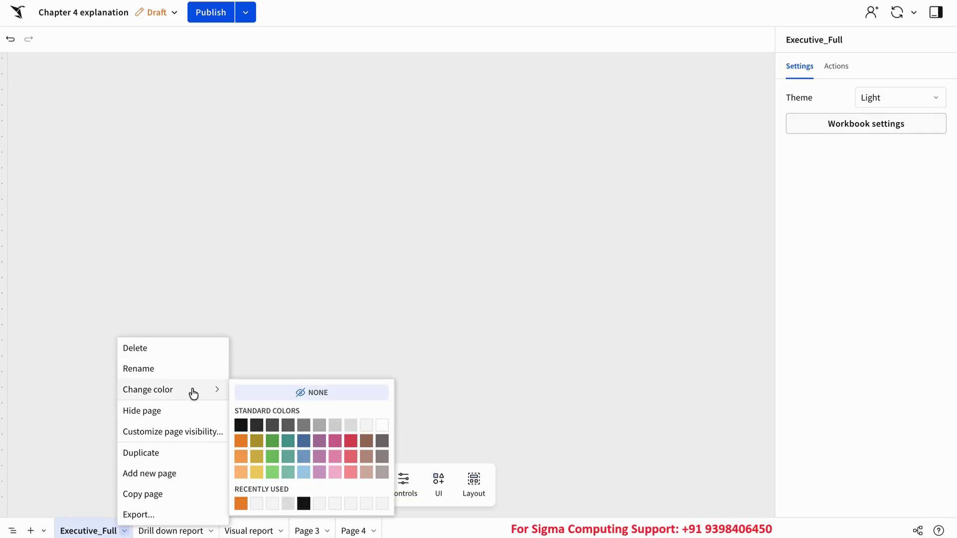
{"action": "left_click", "coordinate": [242, 454]}
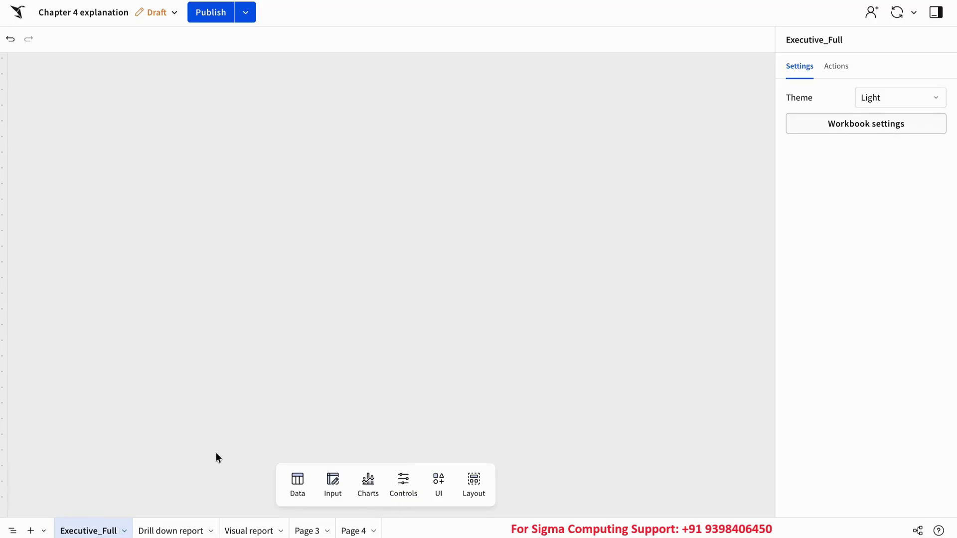
{"action": "left_click", "coordinate": [124, 531]}
{"action": "mouse_move", "coordinate": [193, 391]}
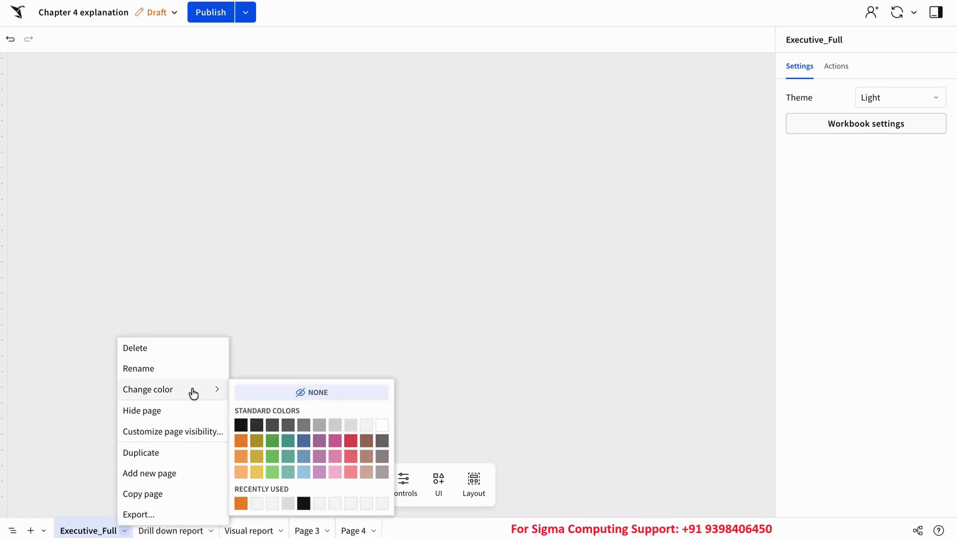
{"action": "left_click", "coordinate": [241, 440]}
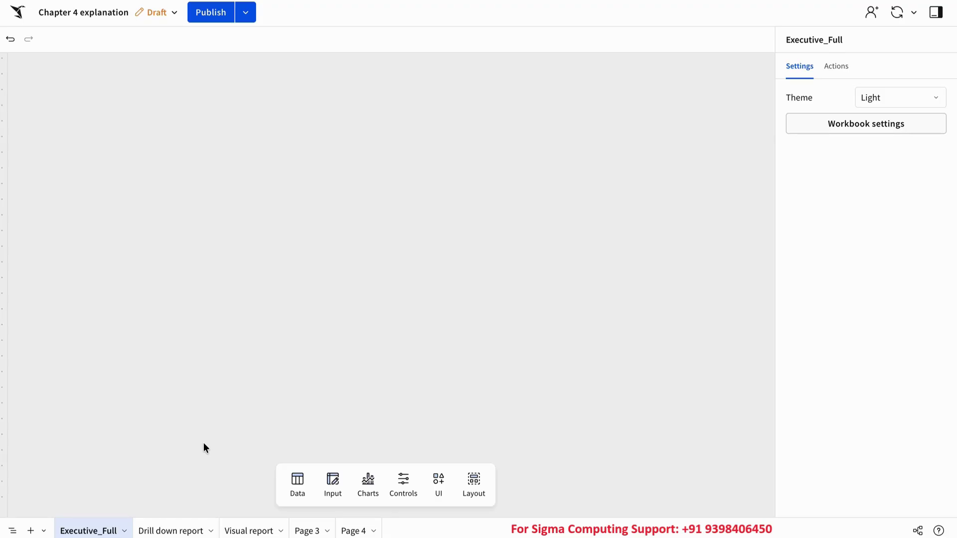
- Examine the export file format, orientation and paper size options for the Executive_Full page, without exporting it
{"action": "left_click", "coordinate": [124, 531]}
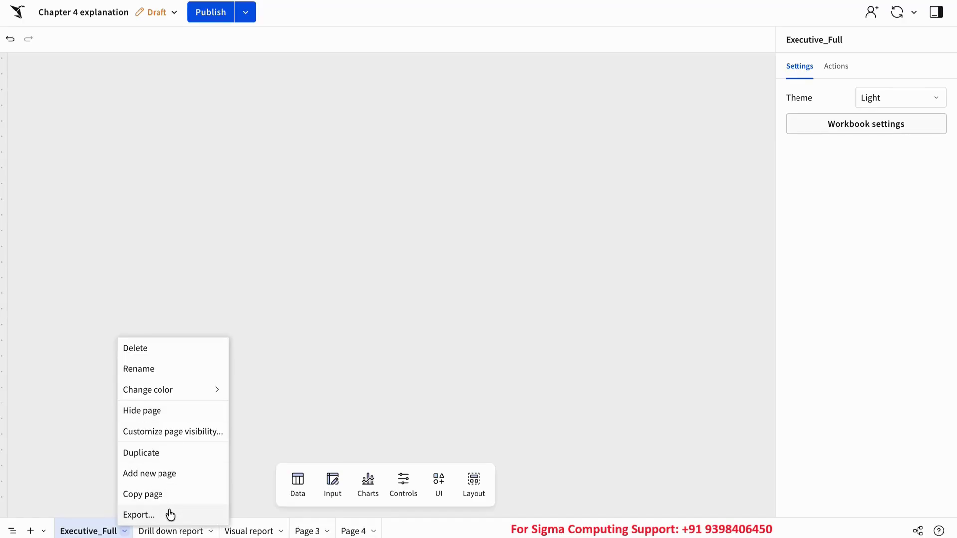
{"action": "left_click", "coordinate": [150, 515]}
{"action": "left_click", "coordinate": [527, 245]}
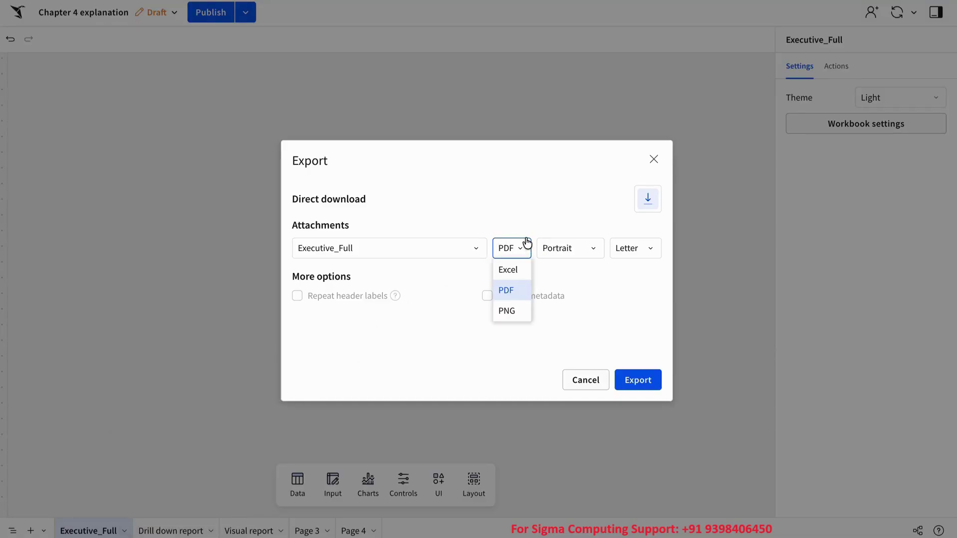
{"action": "left_click", "coordinate": [586, 248]}
{"action": "left_click", "coordinate": [592, 249]}
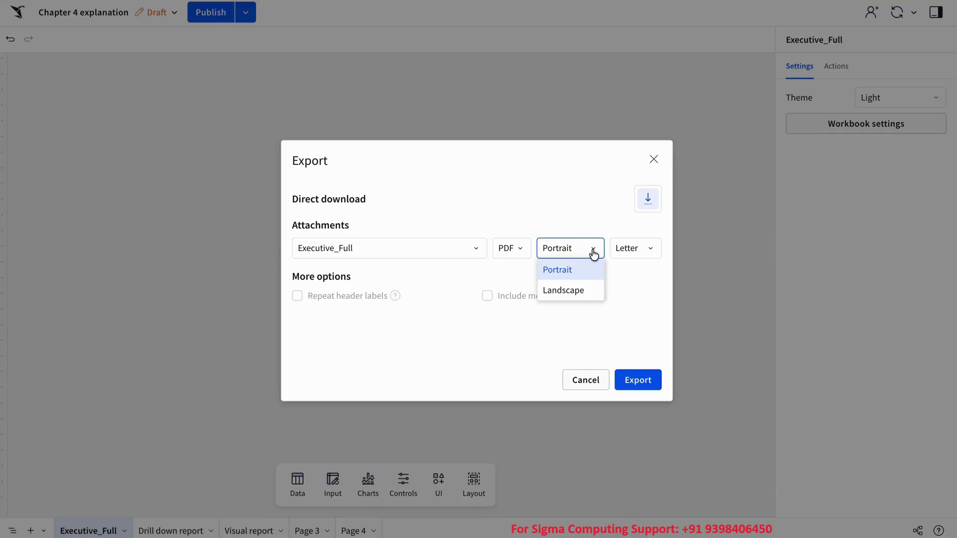
{"action": "left_click", "coordinate": [637, 248]}
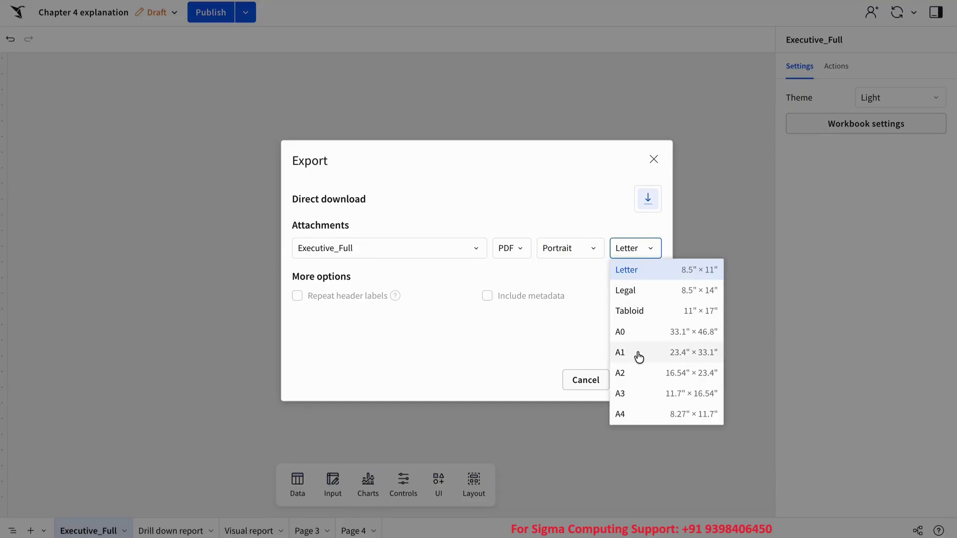
{"action": "left_click", "coordinate": [477, 292]}
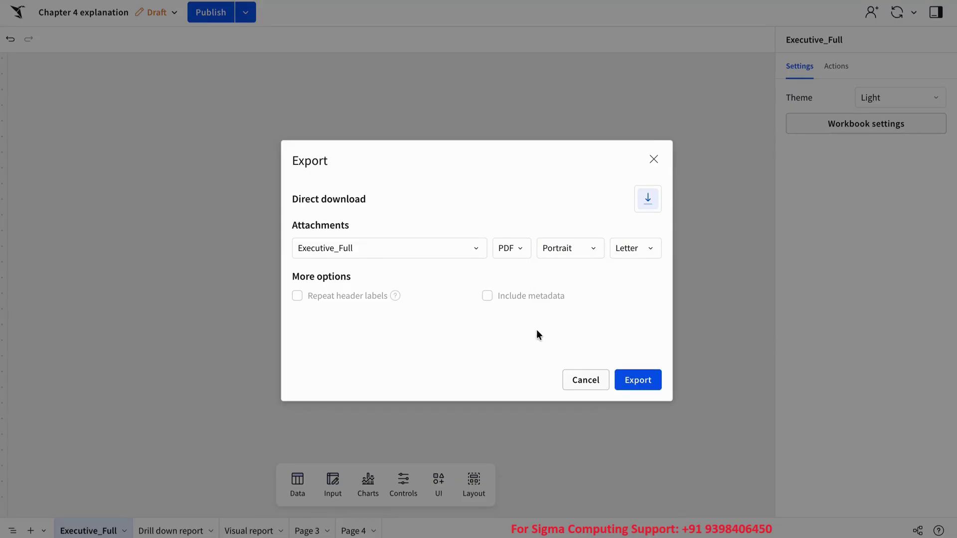
{"action": "left_click", "coordinate": [575, 379]}
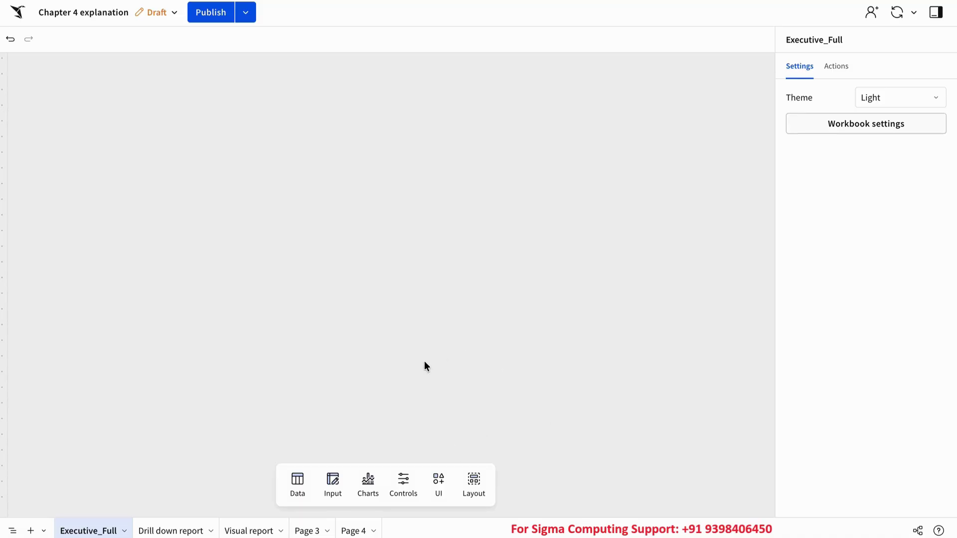
- Add a table to the Executive_Full page, using Companies from Stocks datamodel as its source
{"action": "left_click", "coordinate": [298, 481]}
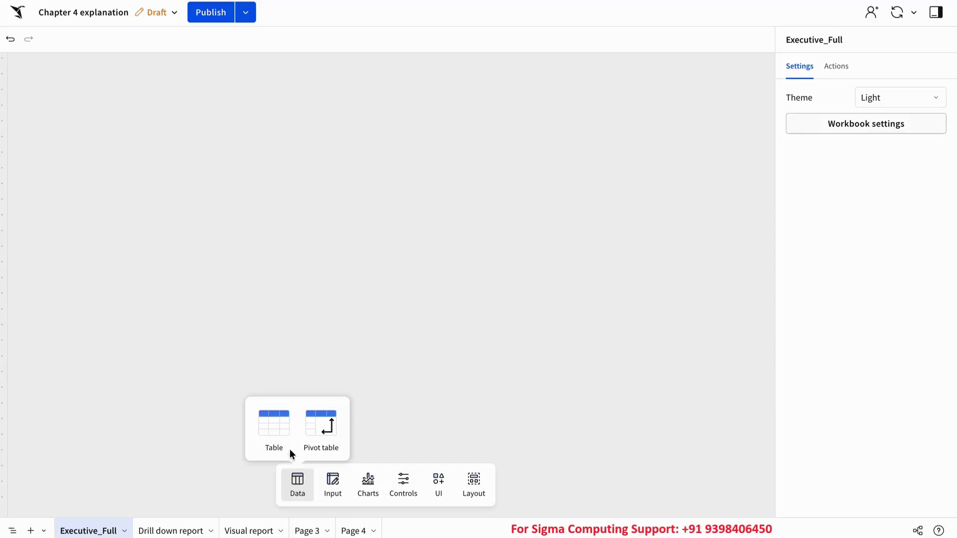
{"action": "left_click", "coordinate": [278, 432]}
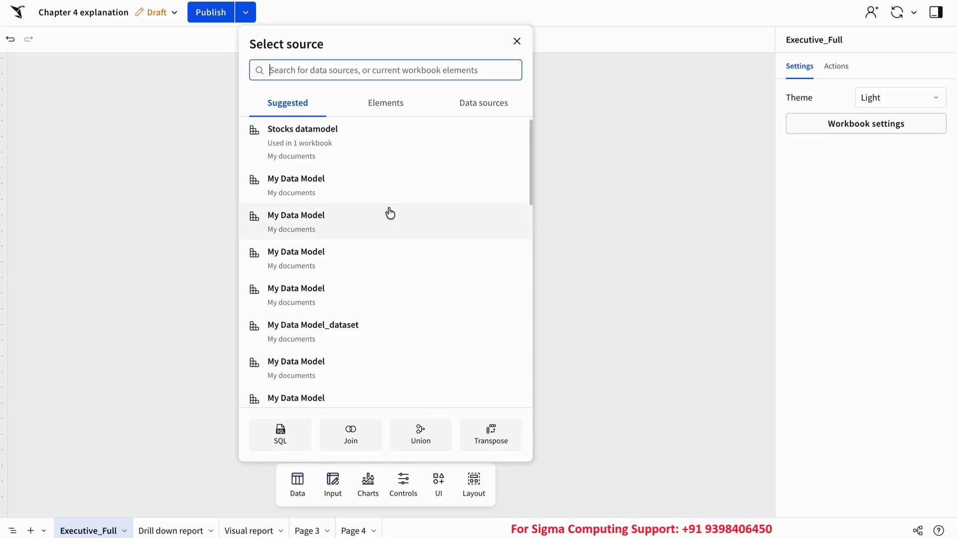
{"action": "left_click", "coordinate": [363, 136]}
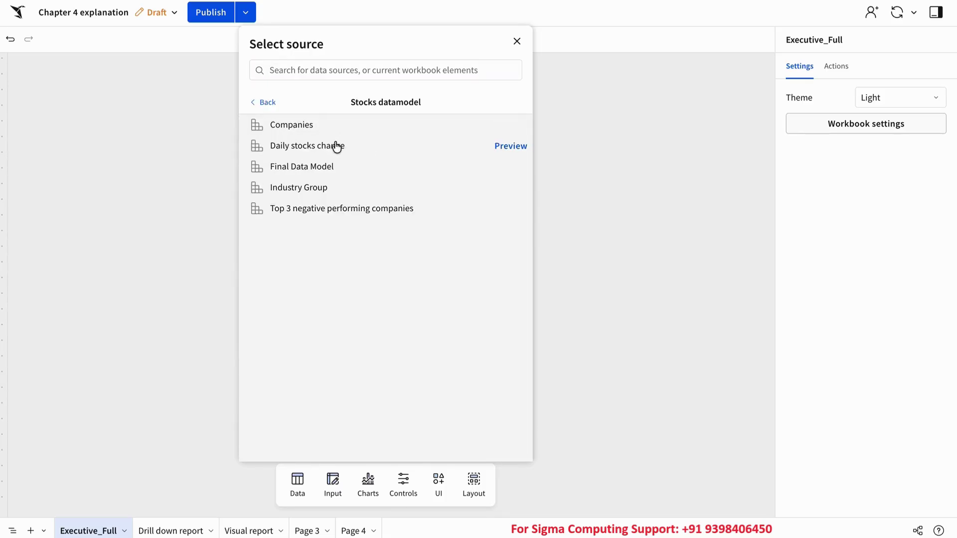
{"action": "left_click", "coordinate": [310, 127]}
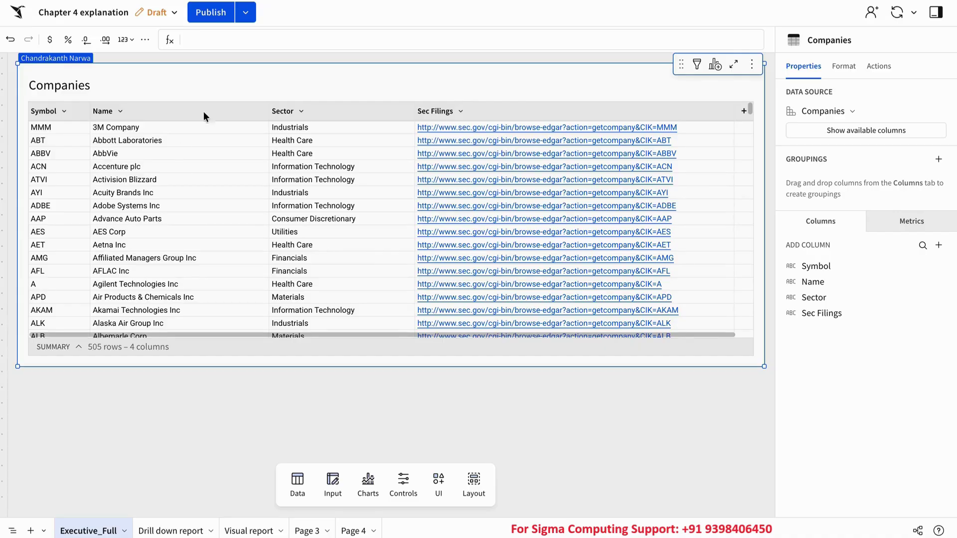
- Add a pivot table below the Companies table, using the Companies data model element as its source
{"action": "left_click", "coordinate": [301, 482]}
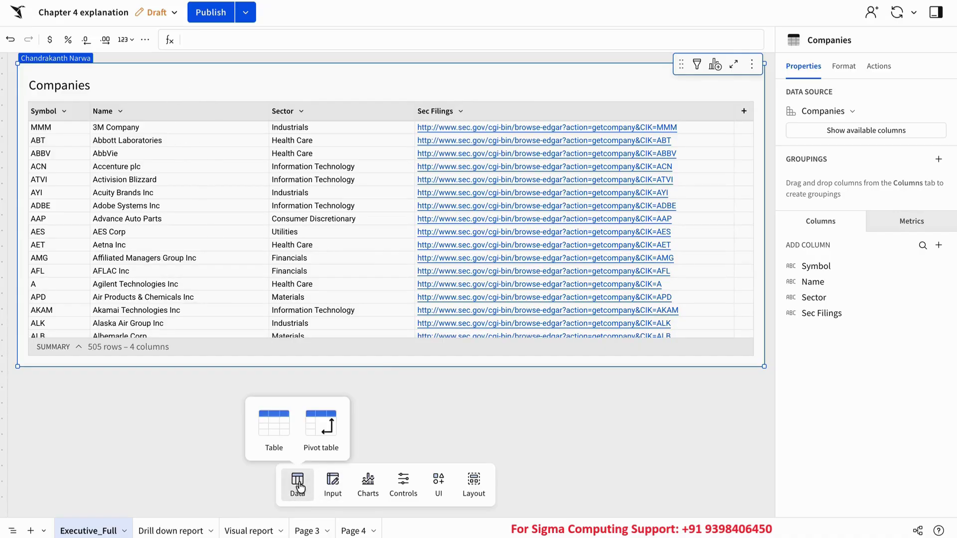
{"action": "left_click", "coordinate": [332, 428]}
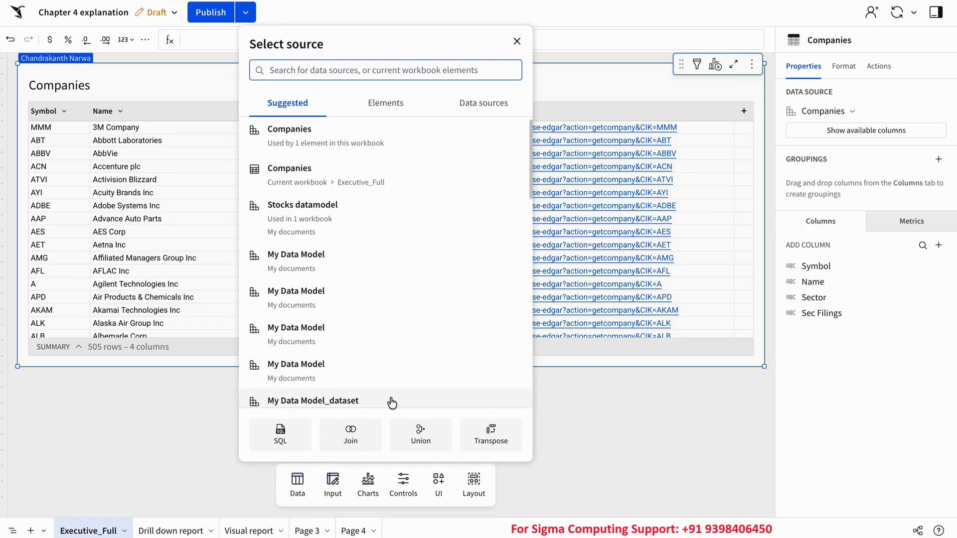
{"action": "left_click", "coordinate": [321, 154]}
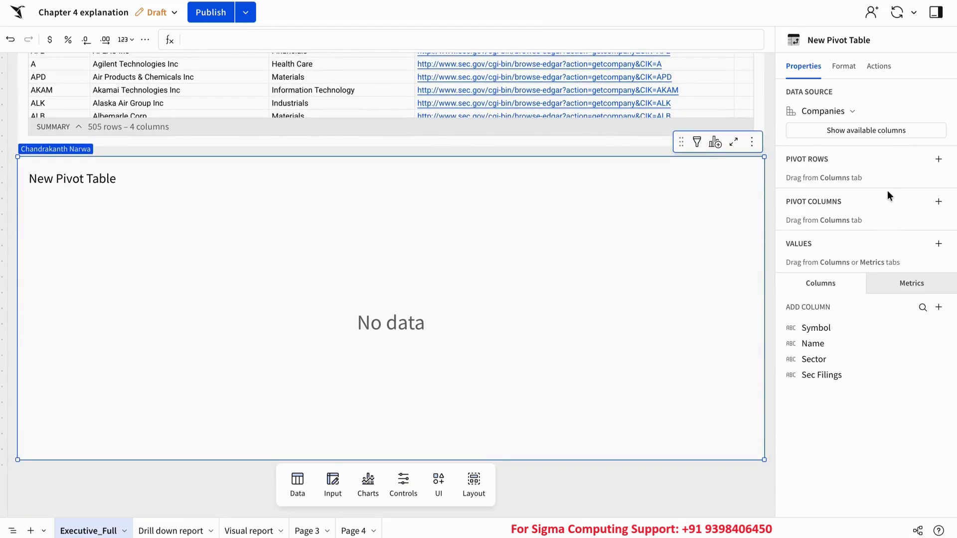
- Add Symbol to the pivot table's rows, and remove it again
{"action": "left_click", "coordinate": [937, 161]}
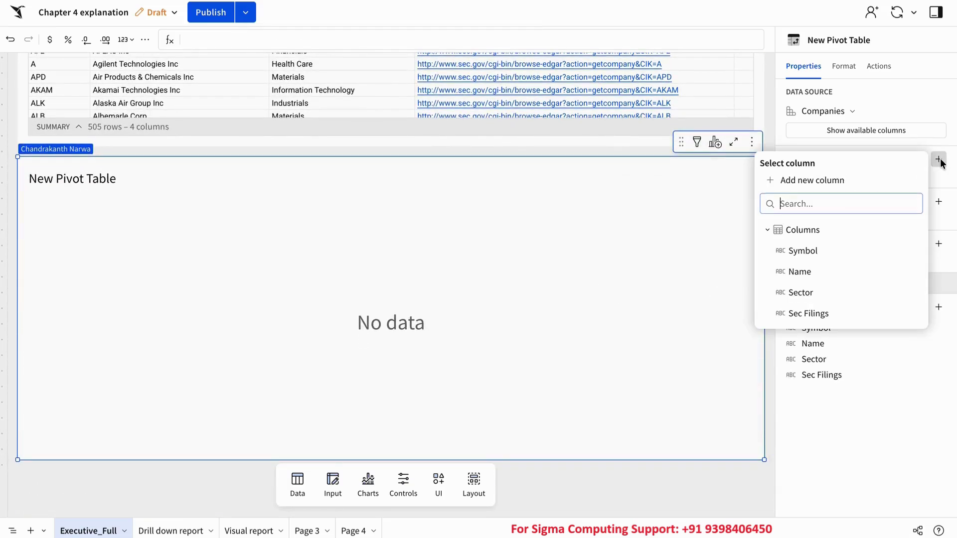
{"action": "left_click", "coordinate": [818, 253]}
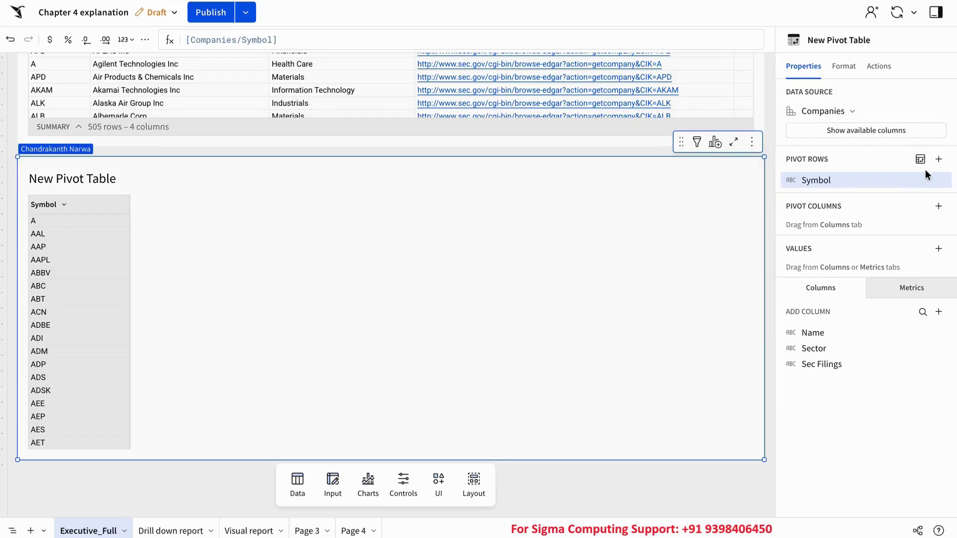
{"action": "left_click", "coordinate": [937, 183]}
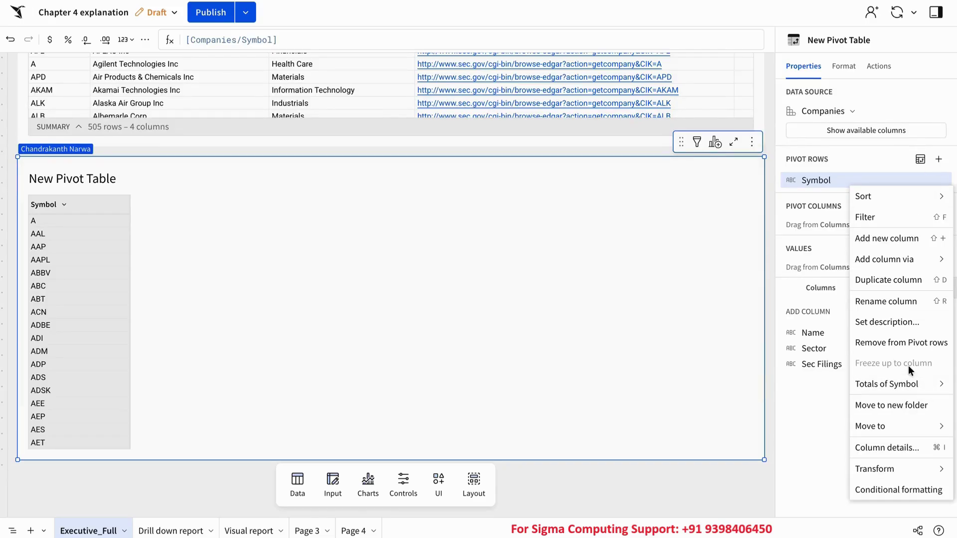
{"action": "left_click", "coordinate": [906, 343]}
- Set Sector as the pivot row, and add the count of Name as the pivot value
{"action": "left_click", "coordinate": [939, 160]}
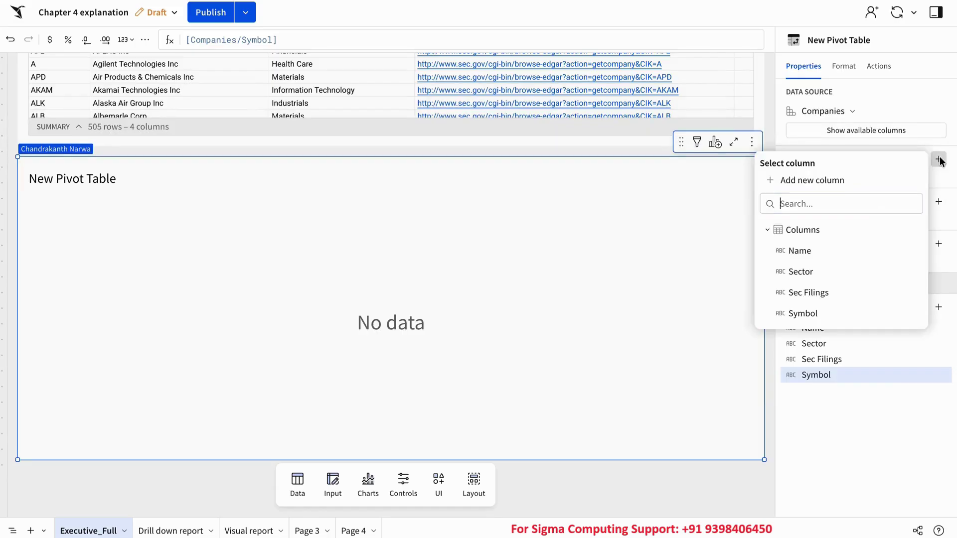
{"action": "left_click", "coordinate": [812, 273]}
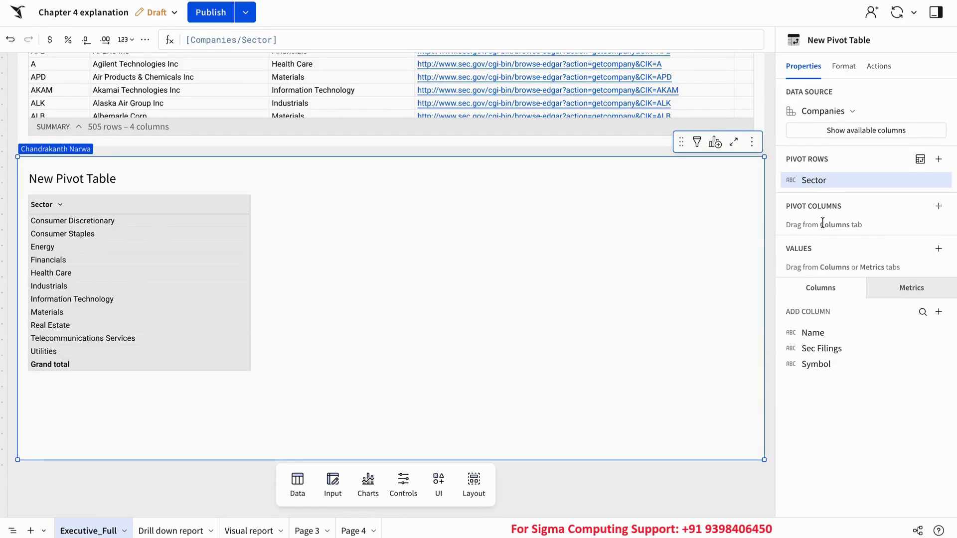
{"action": "left_click", "coordinate": [939, 250]}
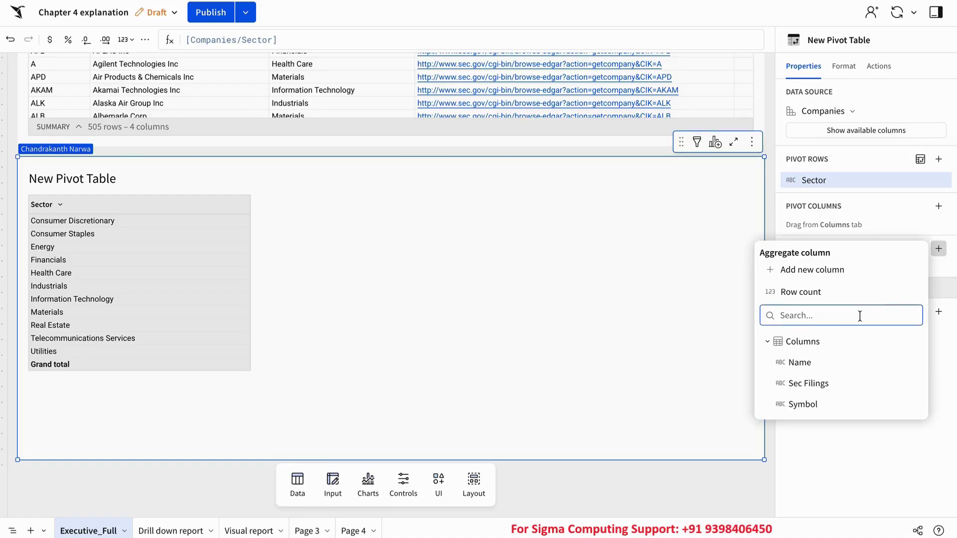
{"action": "left_click", "coordinate": [819, 366]}
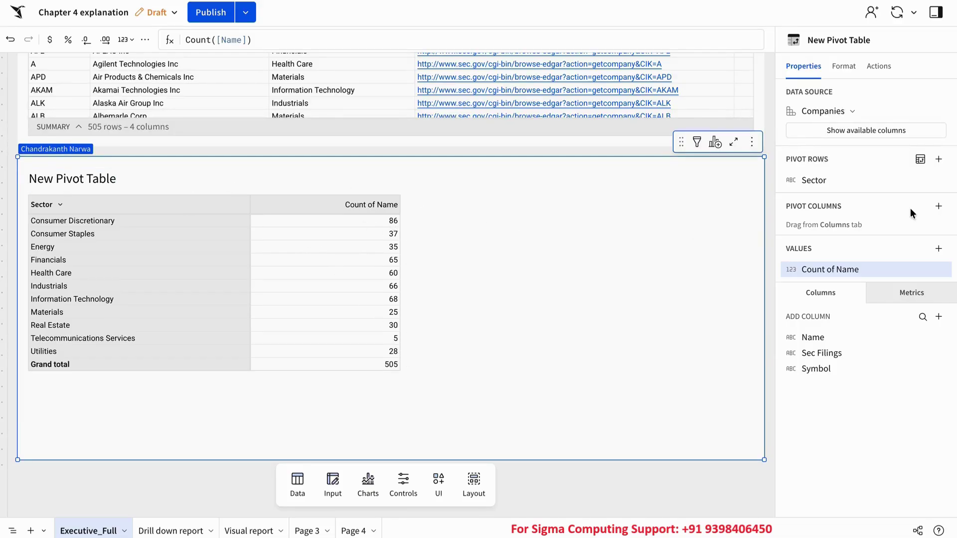
- Add Symbol as a second pivot row beneath Sector, and collapse and re-expand the Consumer Discretionary group
{"action": "left_click", "coordinate": [947, 164]}
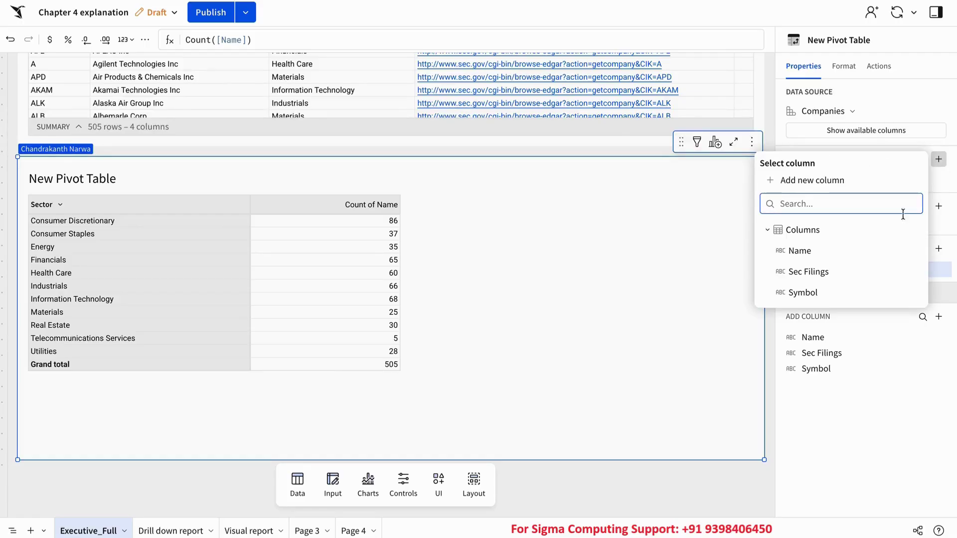
{"action": "left_click", "coordinate": [842, 293]}
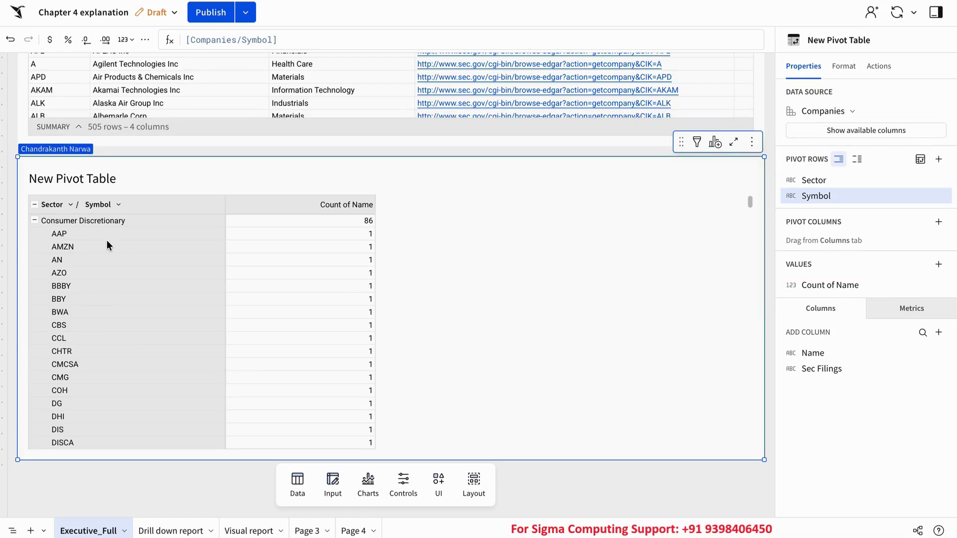
{"action": "left_click", "coordinate": [40, 224]}
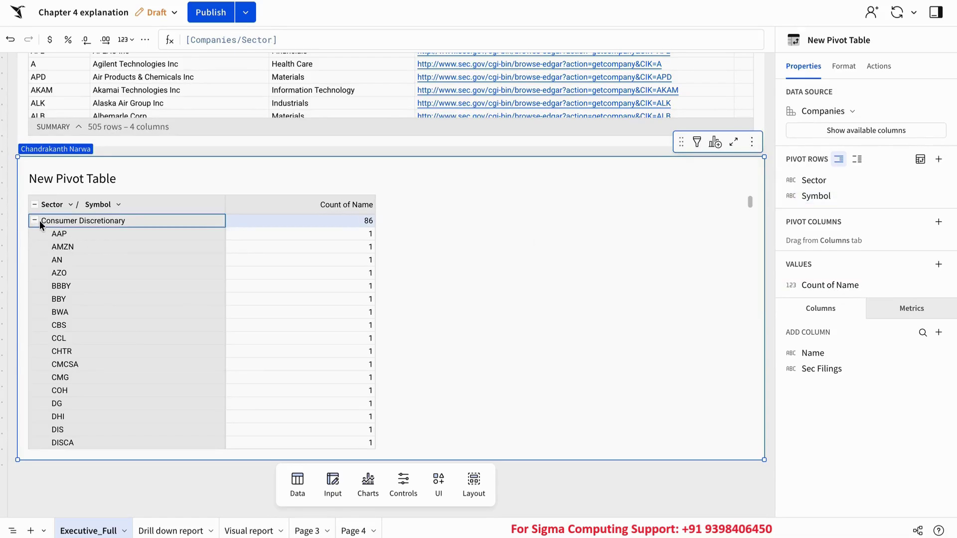
{"action": "left_click", "coordinate": [37, 221]}
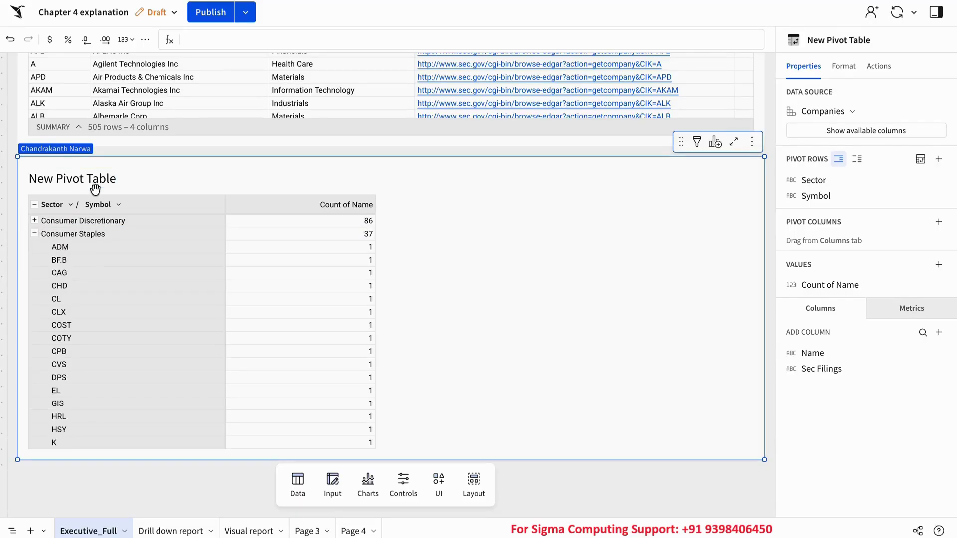
{"action": "left_click", "coordinate": [35, 221]}
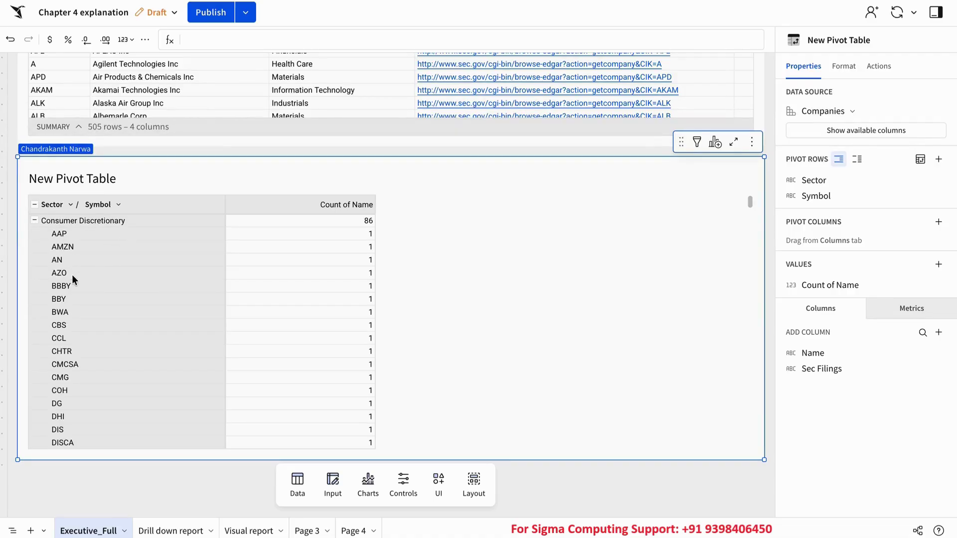
- Look through the symbols listed in the pivot table, and collapse all of its Sector groups
{"action": "scroll", "coordinate": [130, 344], "scroll_direction": "down", "scroll_amount": 15}
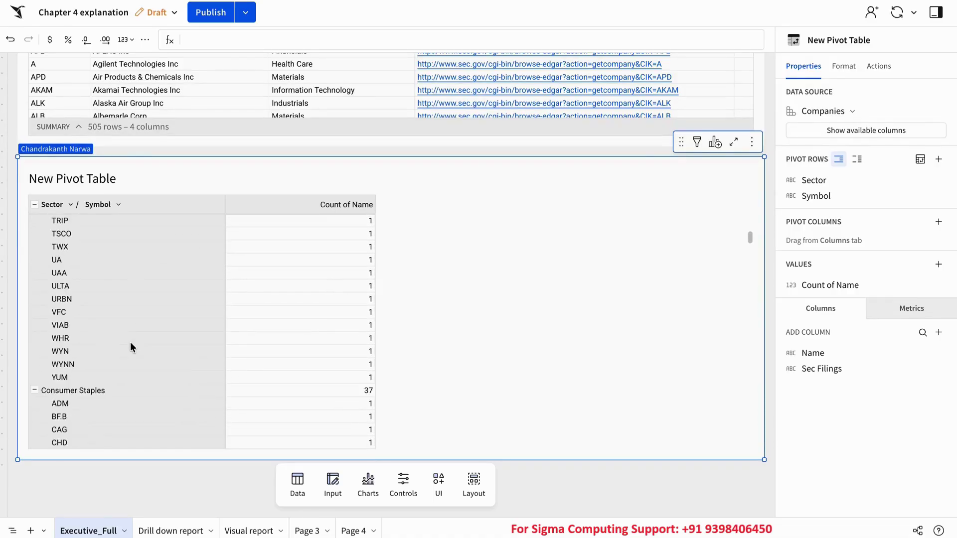
{"action": "scroll", "coordinate": [161, 330], "scroll_direction": "up", "scroll_amount": 10}
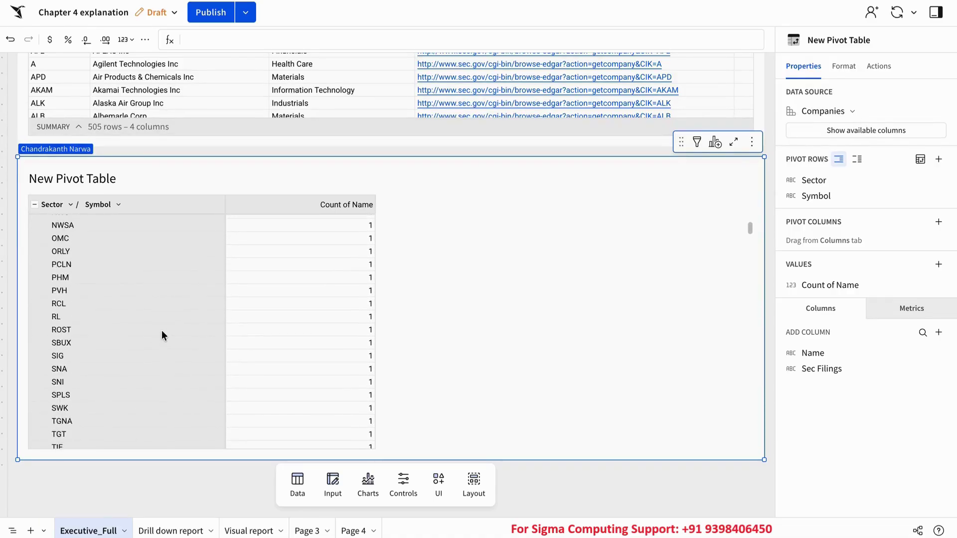
{"action": "left_click", "coordinate": [35, 205]}
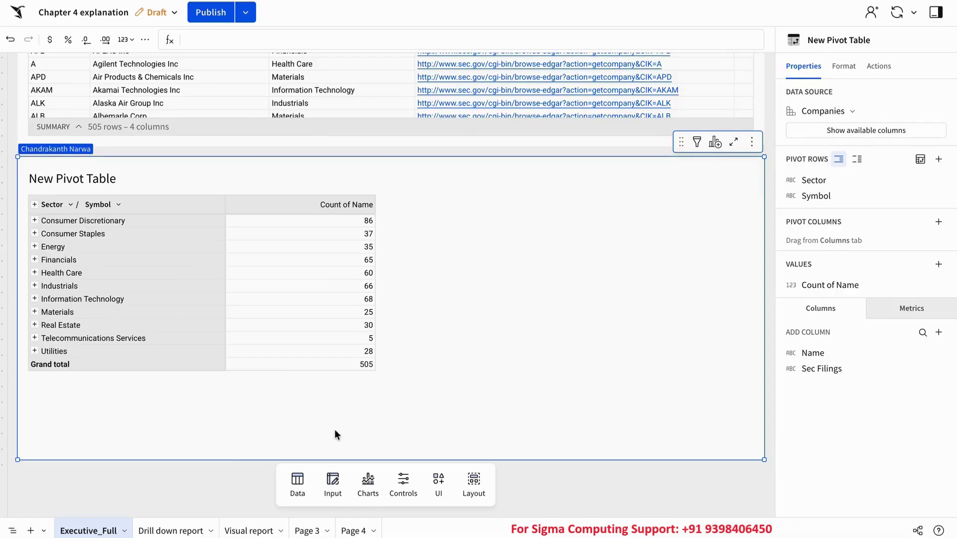
- Add an empty input table below the pivot table, using the Sigma Sample Database connection
{"action": "left_click", "coordinate": [332, 484]}
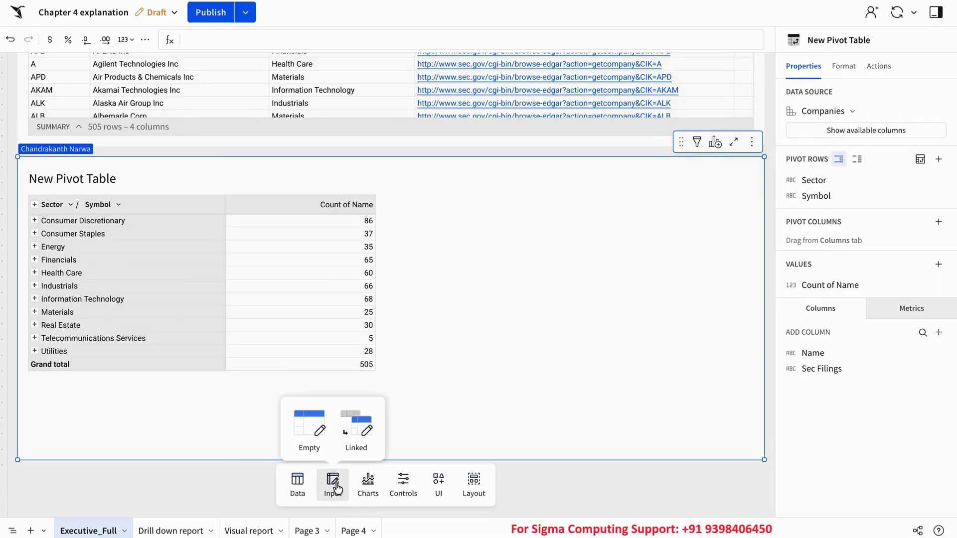
{"action": "left_click", "coordinate": [313, 425]}
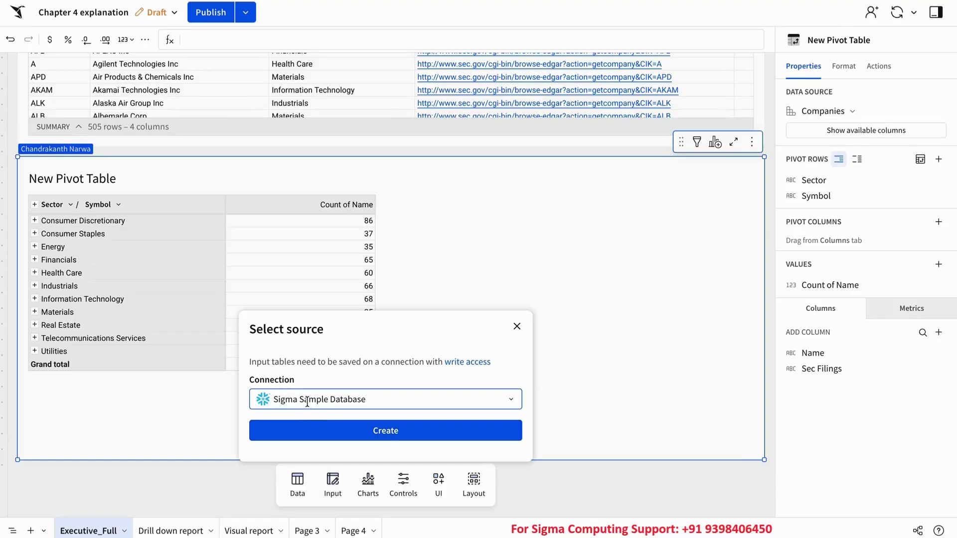
{"action": "left_click", "coordinate": [362, 439]}
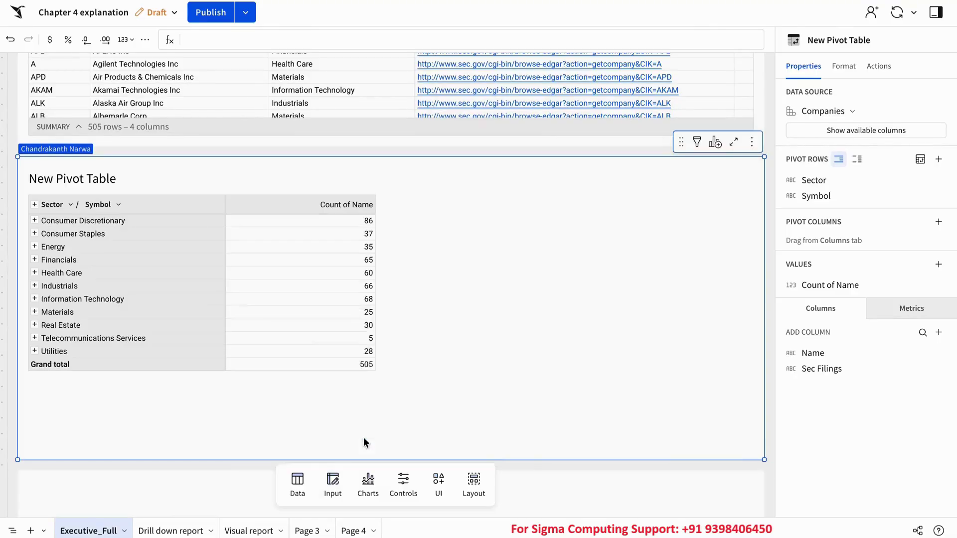
- Fill the first three rows of the input table's Text column with Edit, Save and Download
{"action": "left_click", "coordinate": [96, 222]}
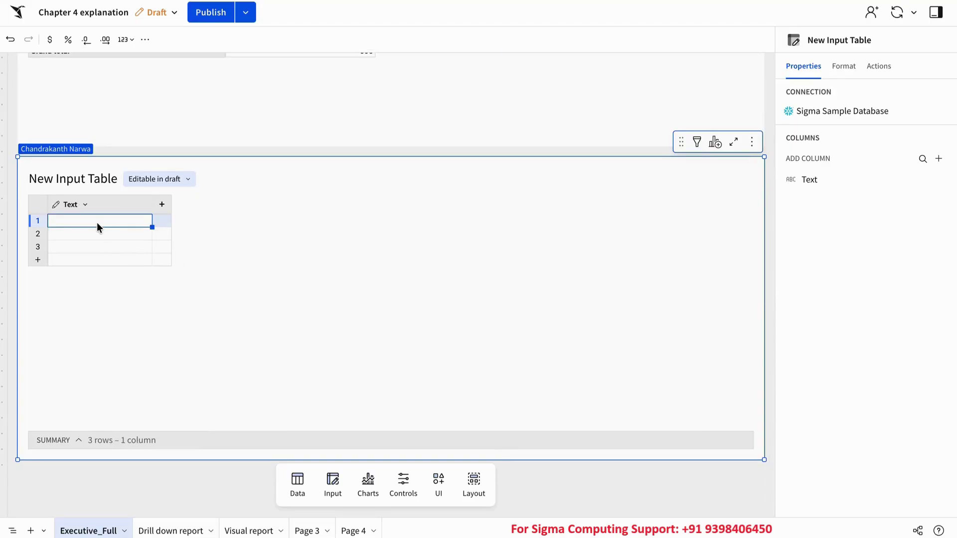
{"action": "type", "text": "Edit"}
{"action": "left_click", "coordinate": [55, 235]}
{"action": "type", "text": "Save"}
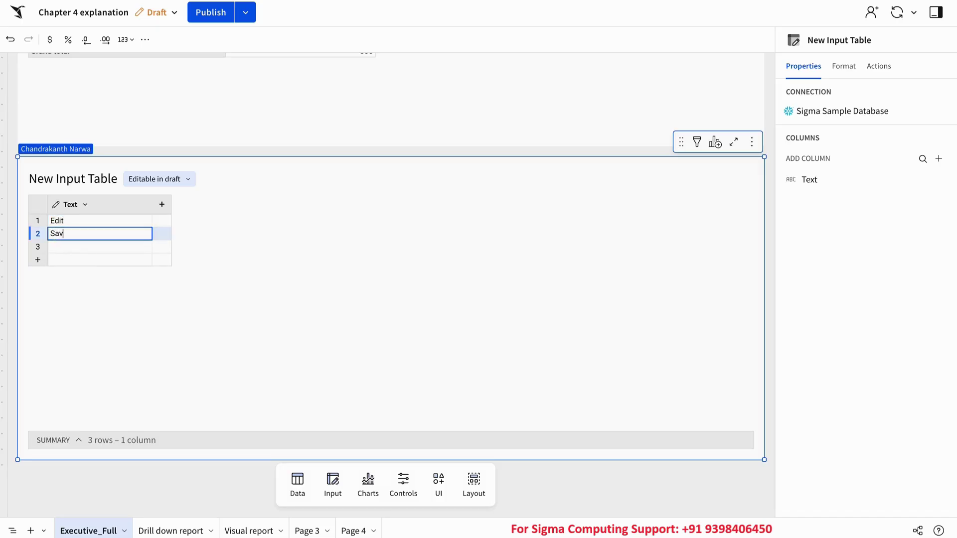
{"action": "left_click", "coordinate": [68, 248]}
{"action": "type", "text": "Download"}
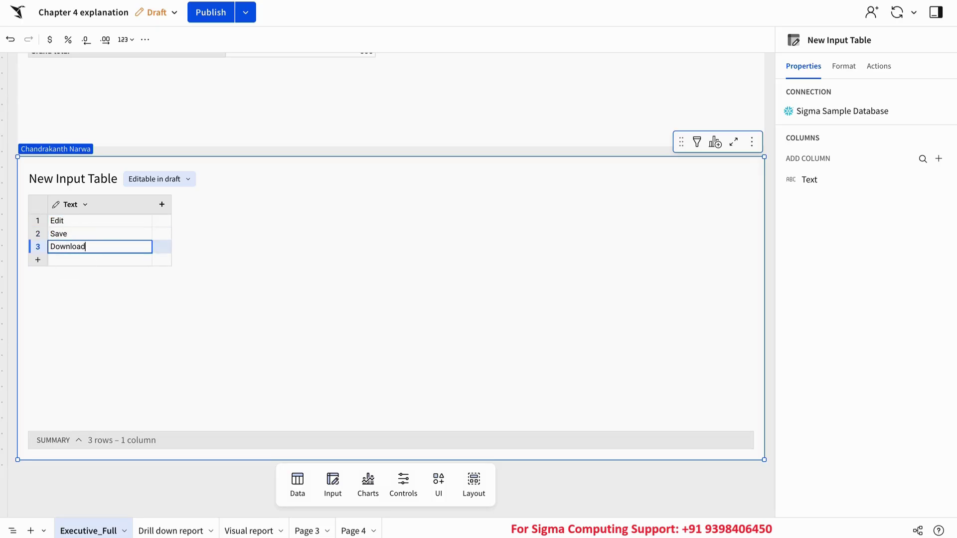
{"action": "left_click", "coordinate": [197, 319]}
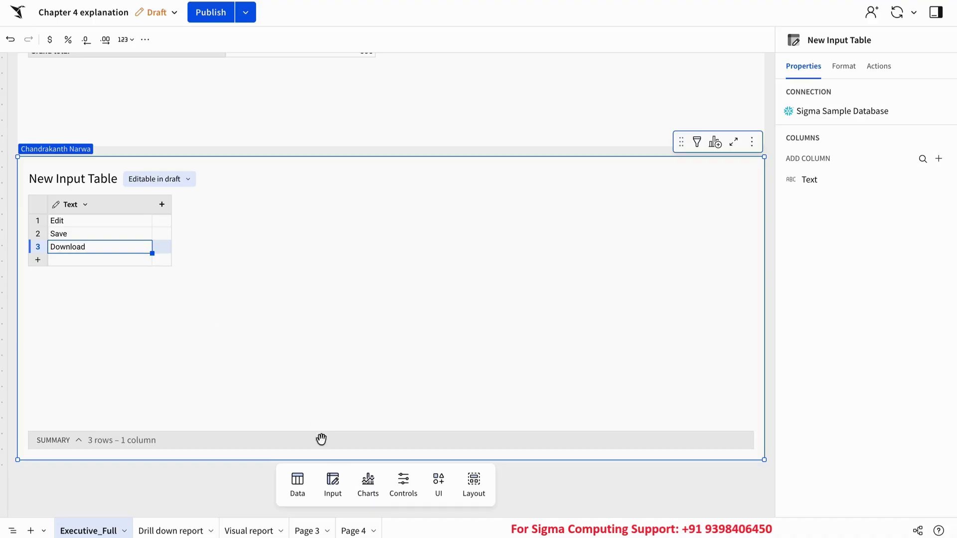
{"action": "left_click", "coordinate": [334, 487]}
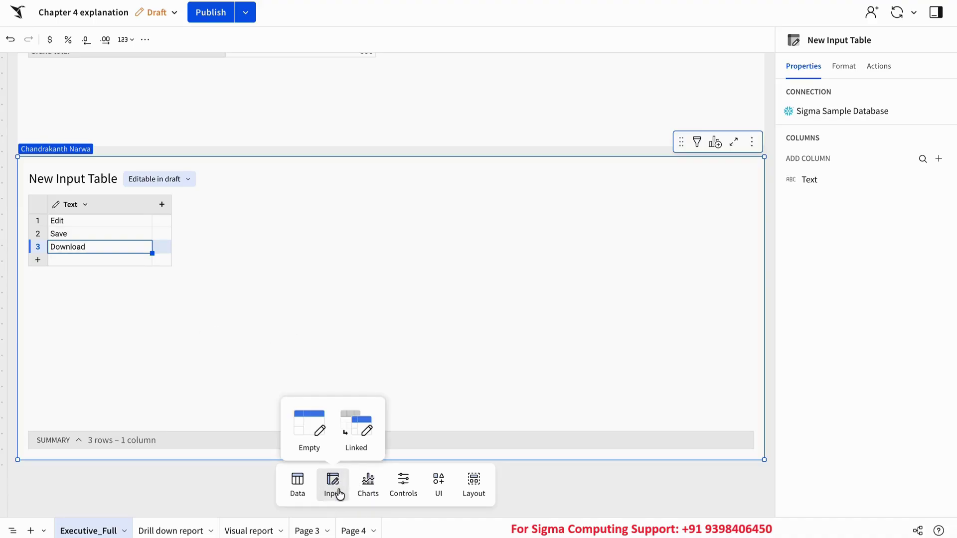
{"action": "left_click", "coordinate": [355, 429]}
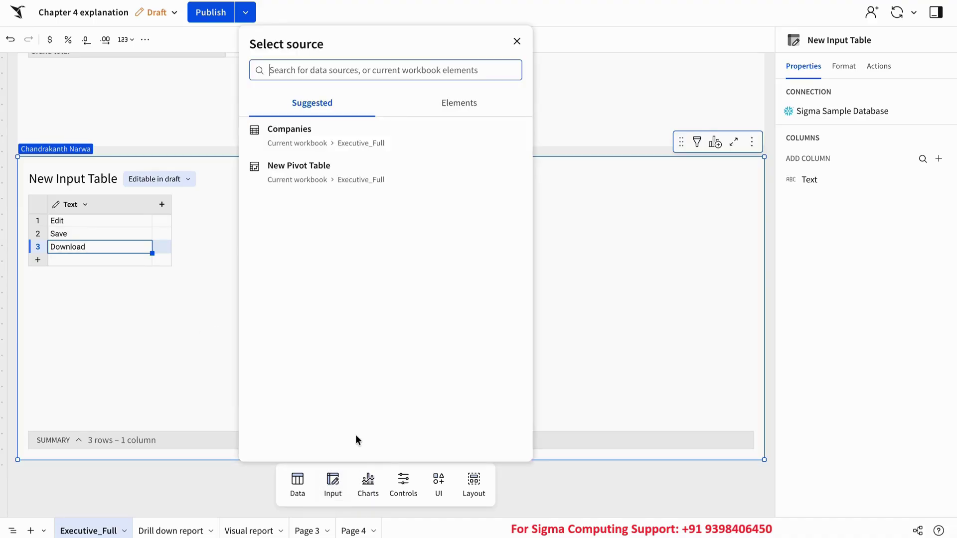
{"action": "left_click", "coordinate": [299, 138]}
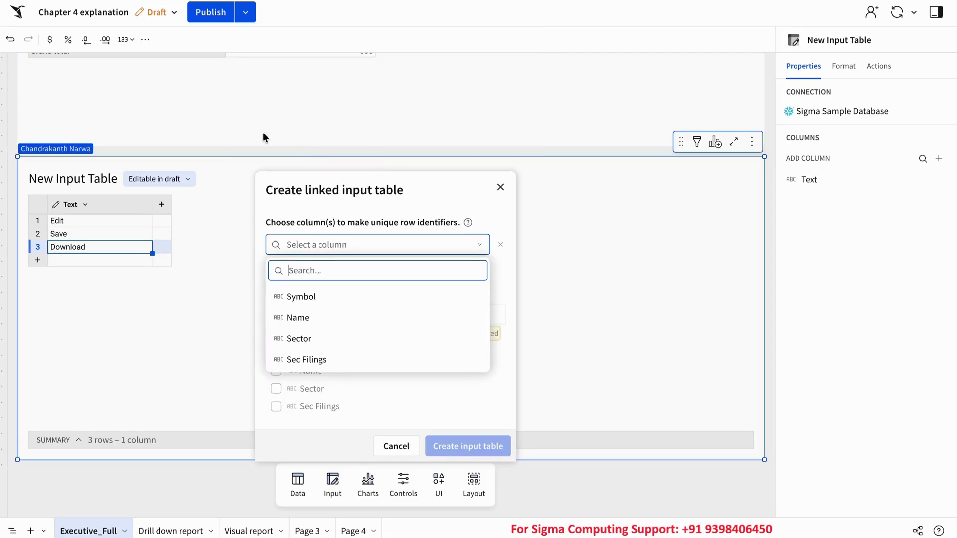
{"action": "left_click", "coordinate": [502, 188]}
{"action": "left_click", "coordinate": [501, 188]}
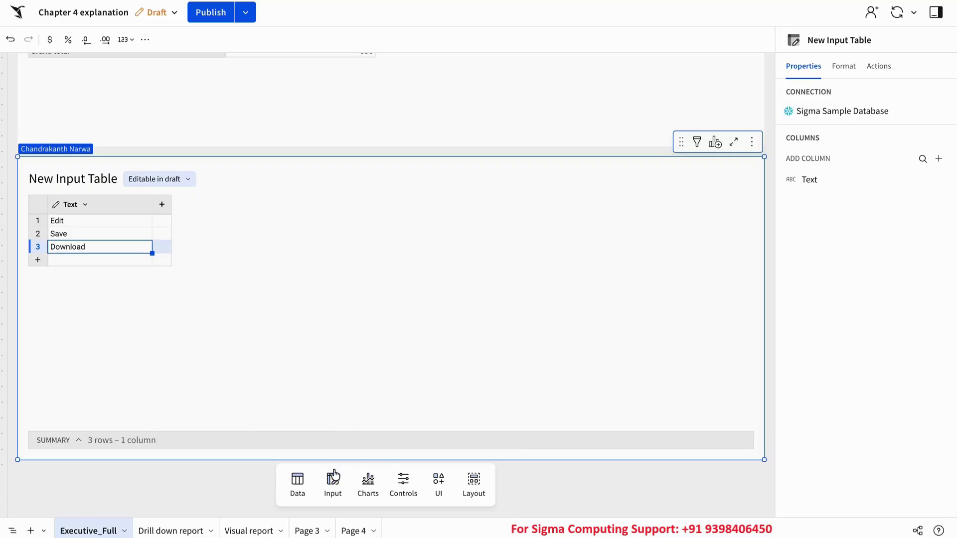
- Create a linked input table from the workbook's Companies table, with Sector as the unique row identifier
{"action": "left_click", "coordinate": [336, 491]}
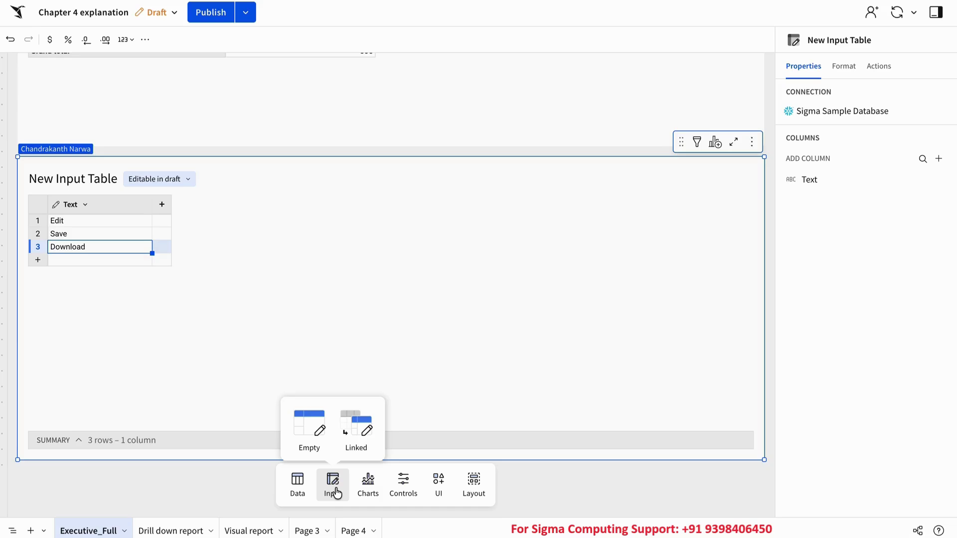
{"action": "left_click", "coordinate": [364, 430]}
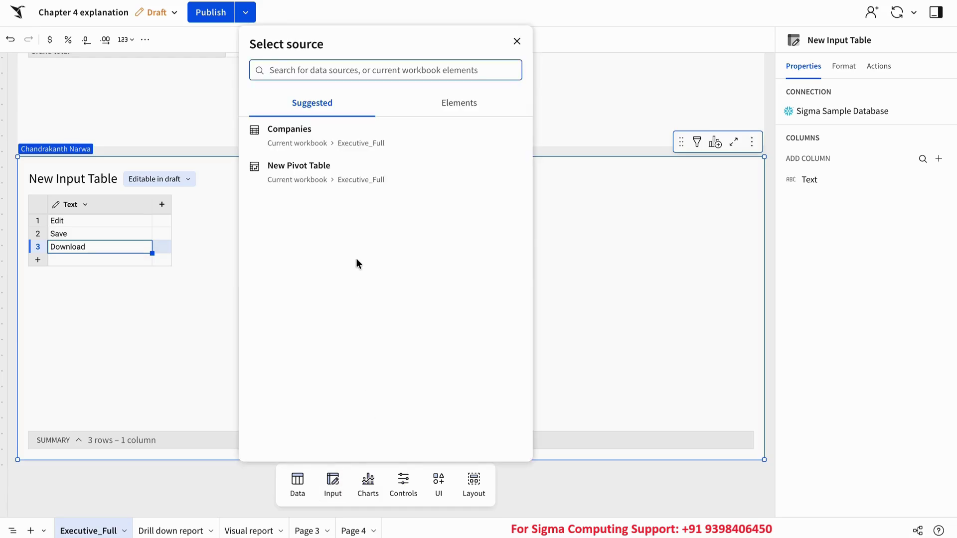
{"action": "left_click", "coordinate": [315, 147]}
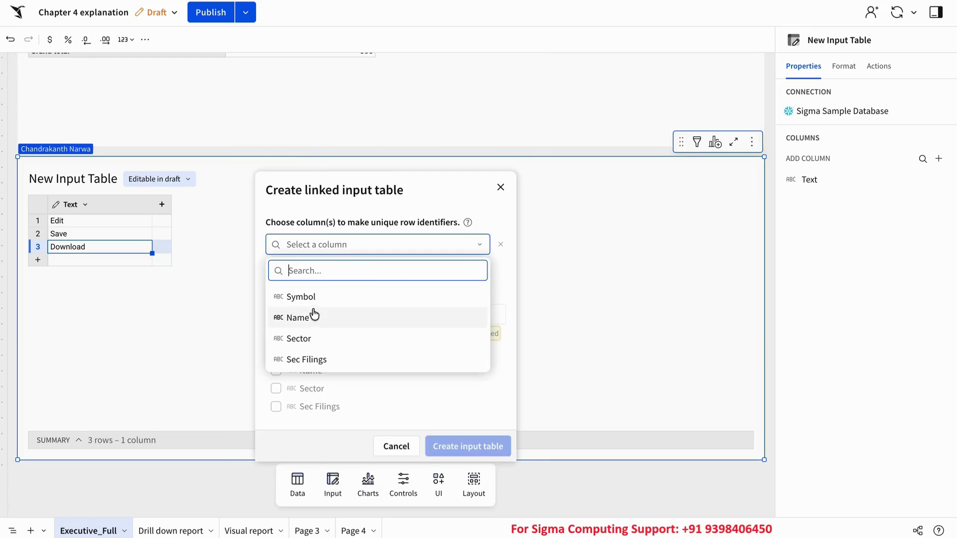
{"action": "left_click", "coordinate": [307, 339]}
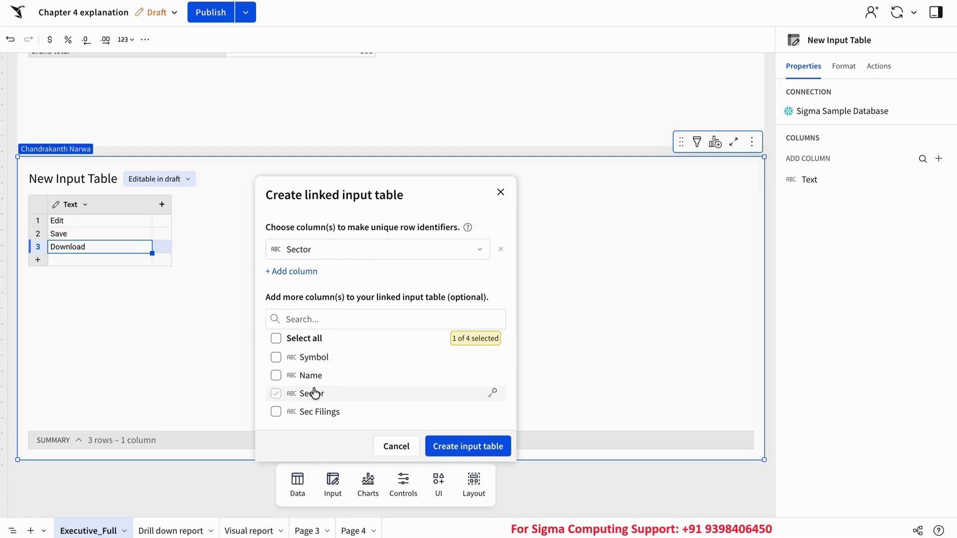
{"action": "left_click", "coordinate": [487, 448]}
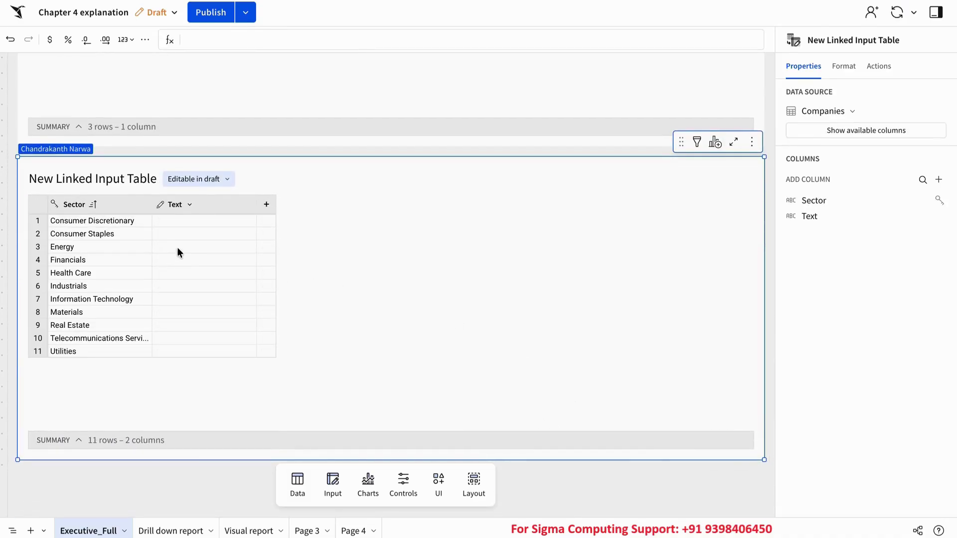
- Enter CD for Consumer Discretionary, CS for Consumer Staples, E for Energy and HC for Health Care in the linked table's Text column
{"action": "left_click", "coordinate": [176, 222]}
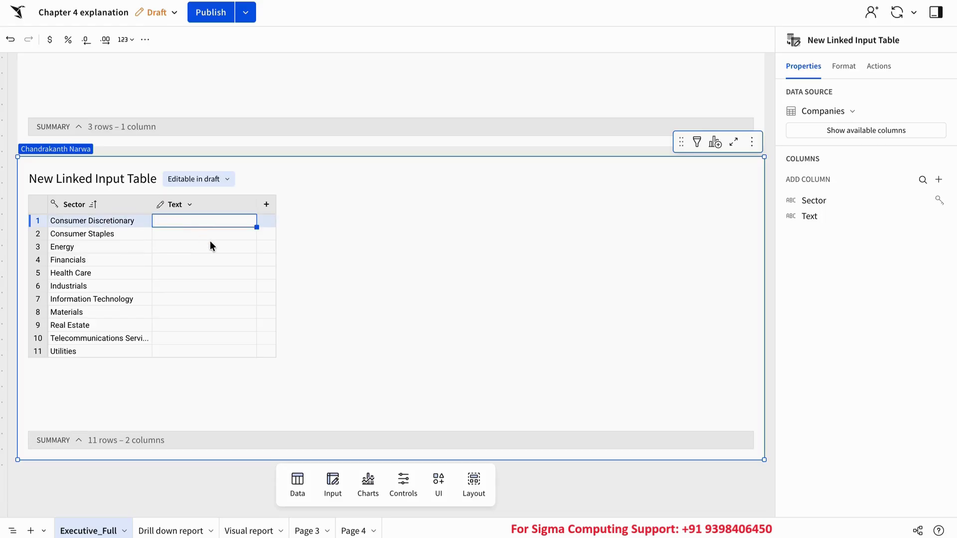
{"action": "type", "text": "CD"}
{"action": "key", "text": "Return"}
{"action": "type", "text": "CS"}
{"action": "left_click", "coordinate": [181, 250]}
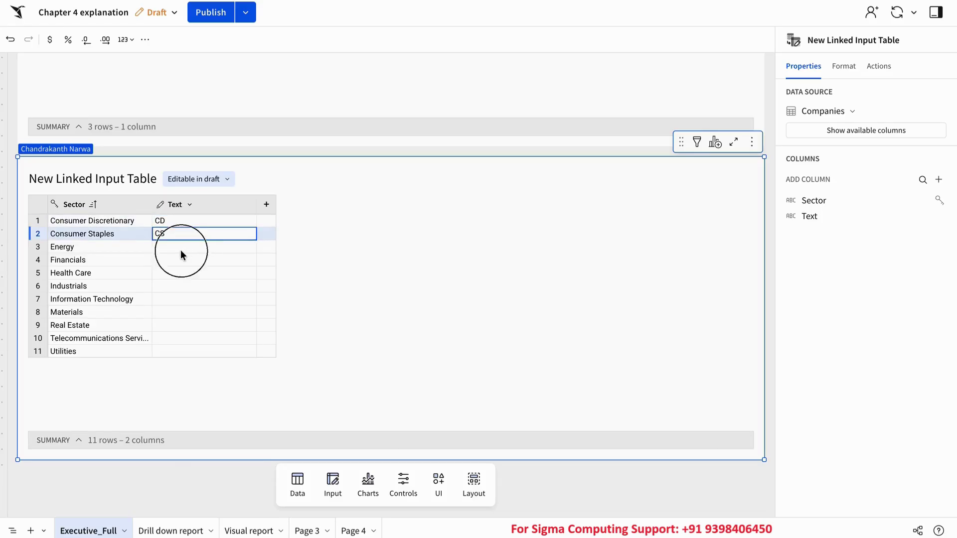
{"action": "type", "text": "E"}
{"action": "left_click", "coordinate": [180, 271]}
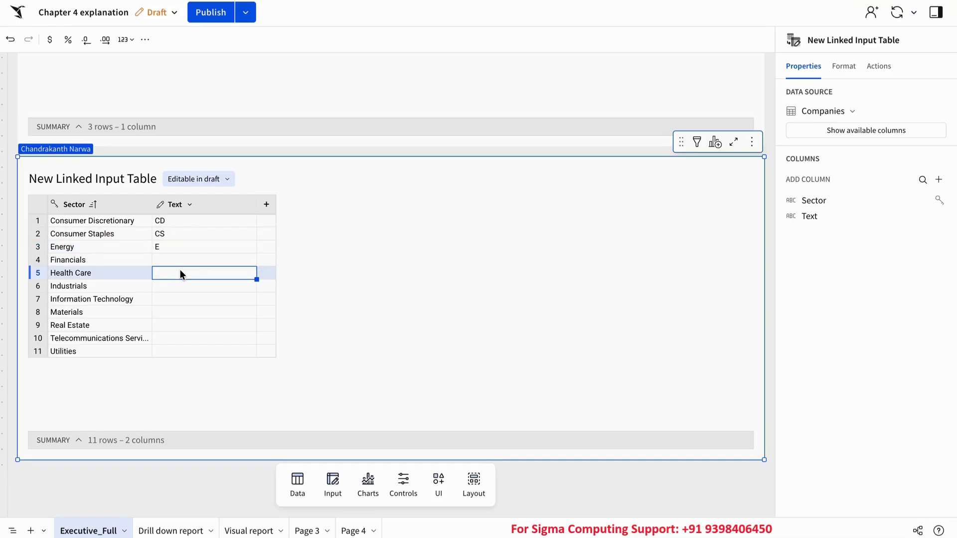
{"action": "type", "text": "HC"}
{"action": "left_click", "coordinate": [202, 313]}
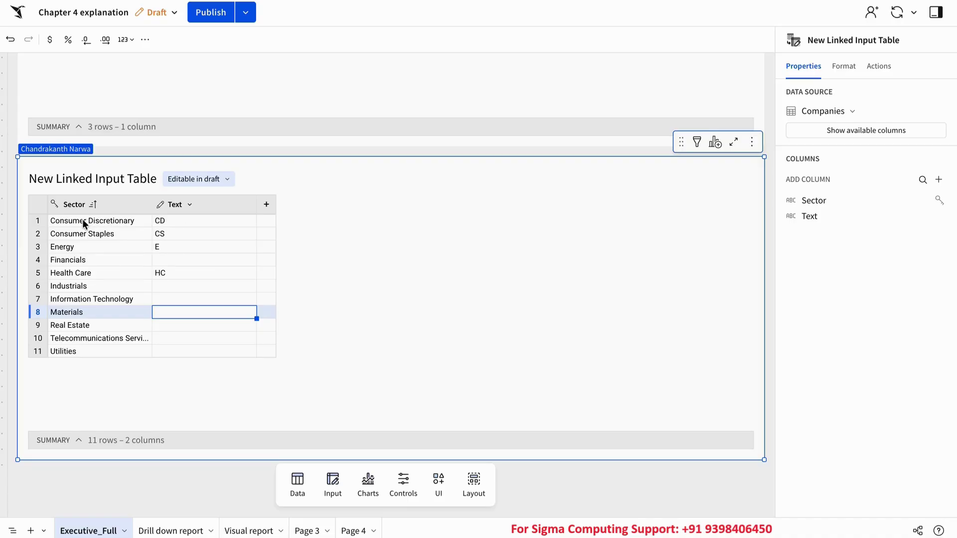
{"action": "left_click", "coordinate": [164, 273]}
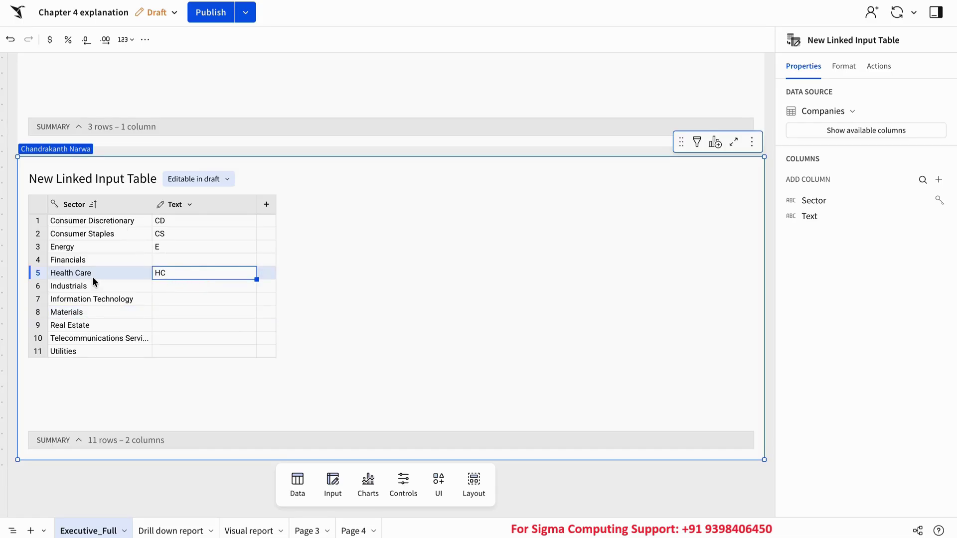
- Browse the available input, chart and control element types, and look over the page's Companies and pivot tables
{"action": "left_click", "coordinate": [333, 485]}
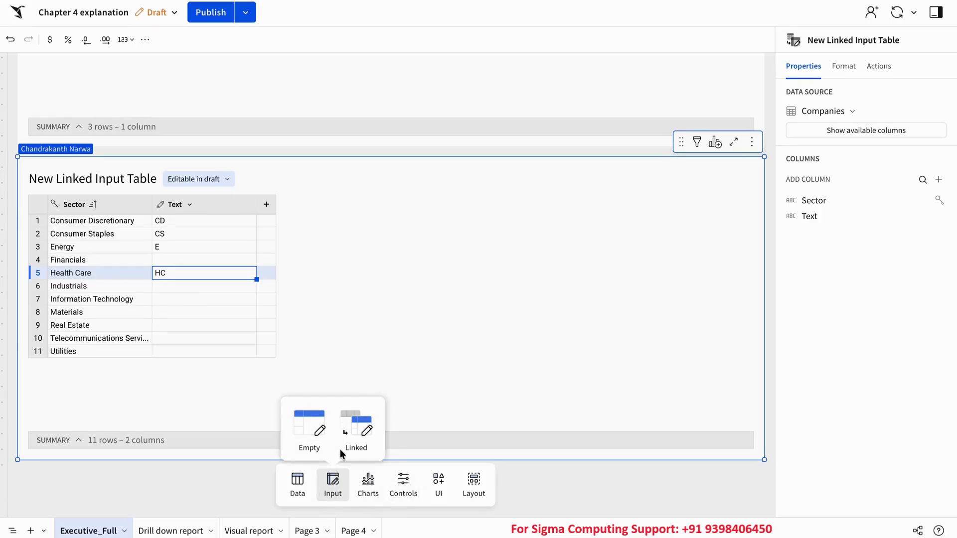
{"action": "left_click", "coordinate": [370, 486]}
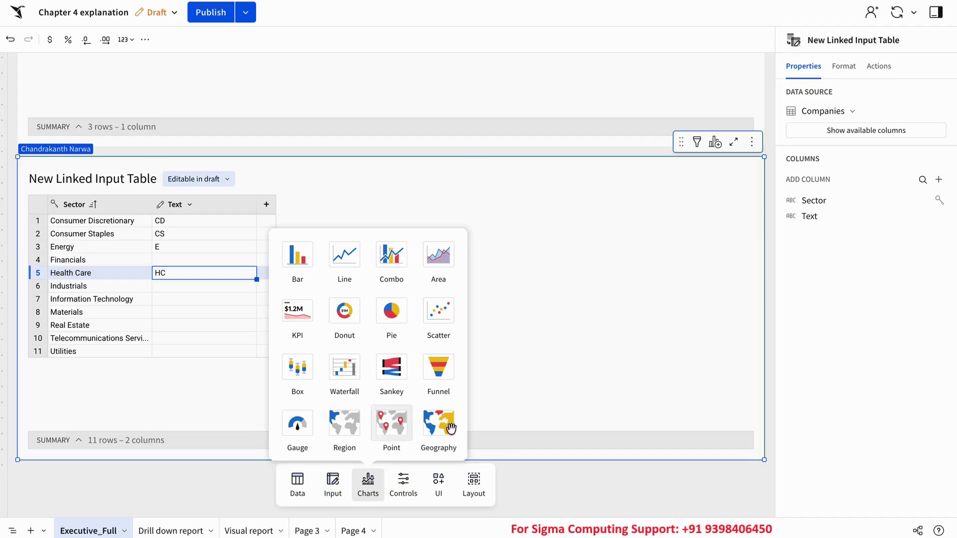
{"action": "left_click", "coordinate": [546, 469]}
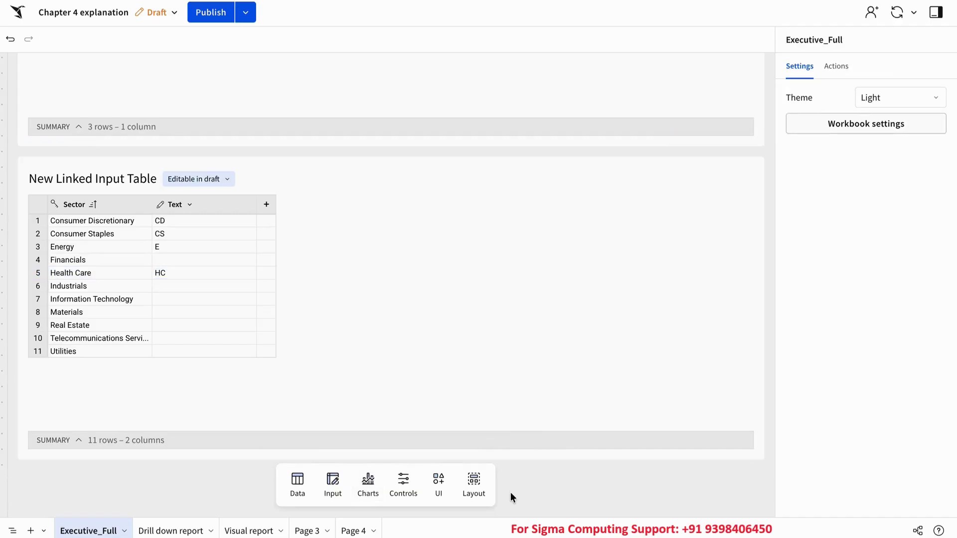
{"action": "left_click", "coordinate": [402, 482]}
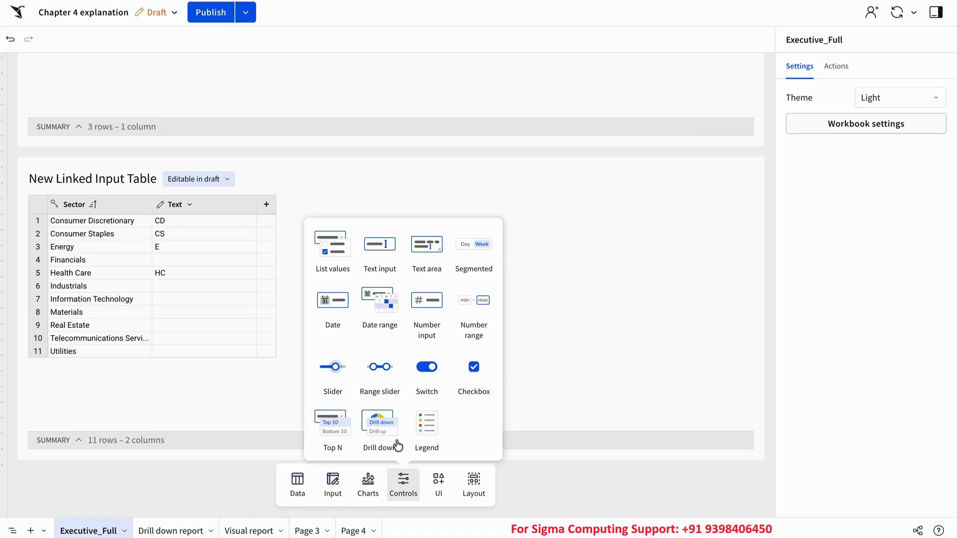
{"action": "left_click", "coordinate": [535, 387]}
{"action": "scroll", "coordinate": [533, 367], "scroll_direction": "up", "scroll_amount": 15}
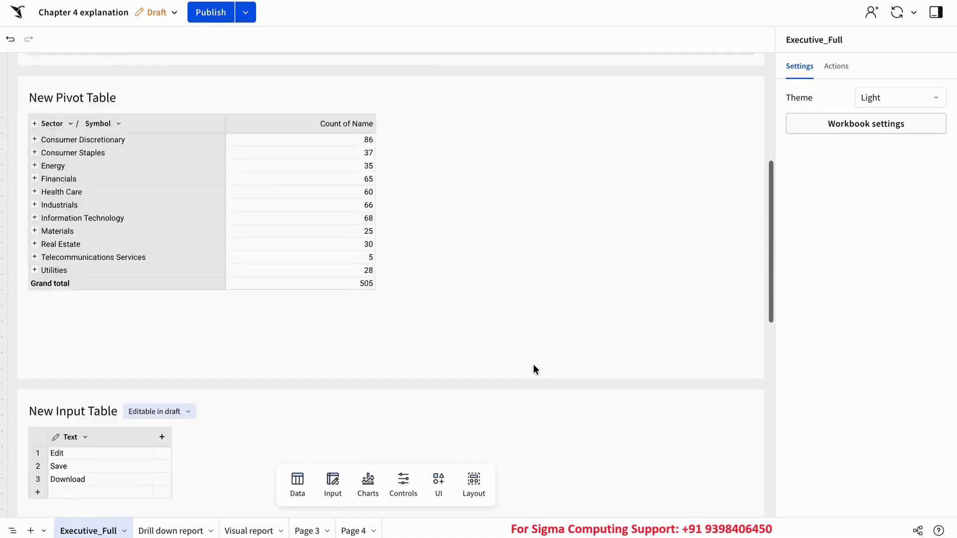
{"action": "left_click", "coordinate": [228, 254]}
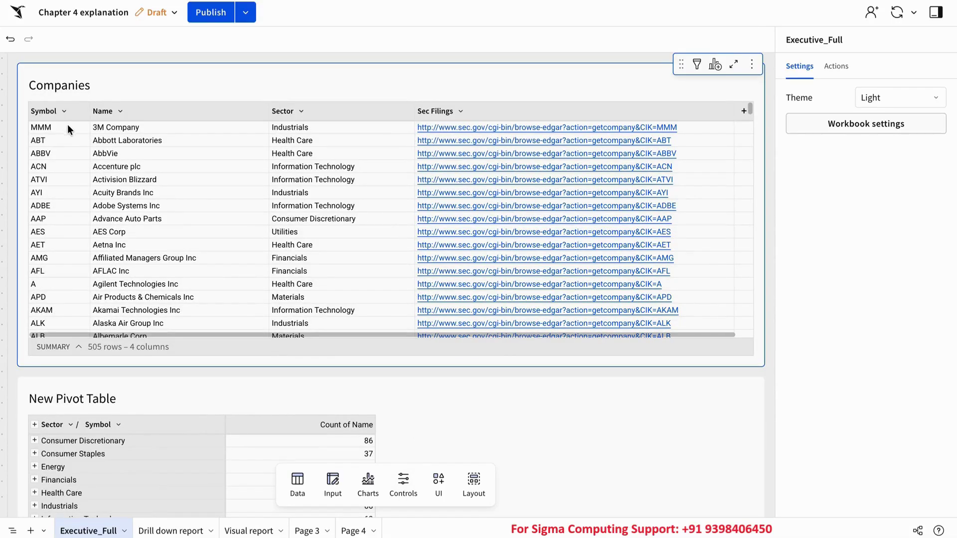
{"action": "left_click", "coordinate": [342, 411]}
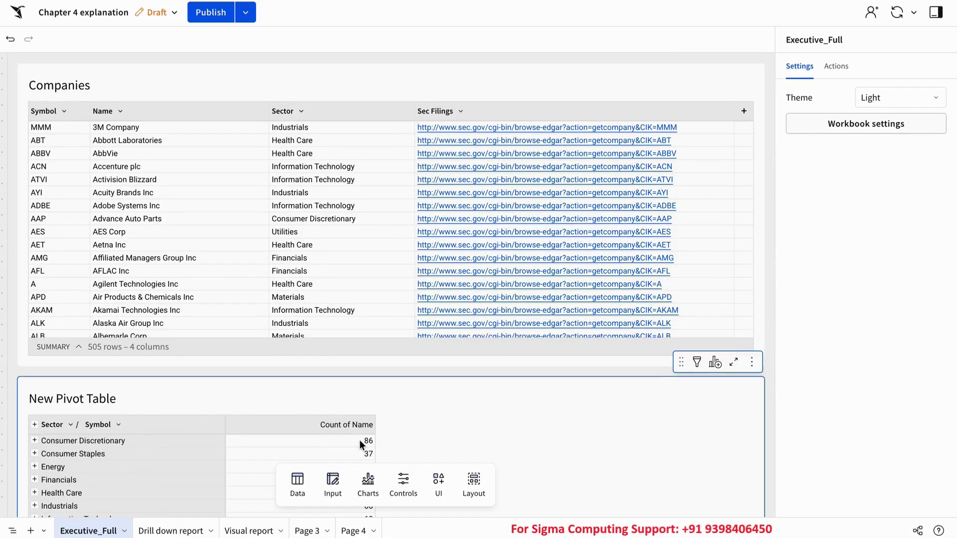
- Add a list values control that takes its values from the Companies data source's Sector column
{"action": "left_click", "coordinate": [403, 482]}
{"action": "left_click", "coordinate": [337, 244]}
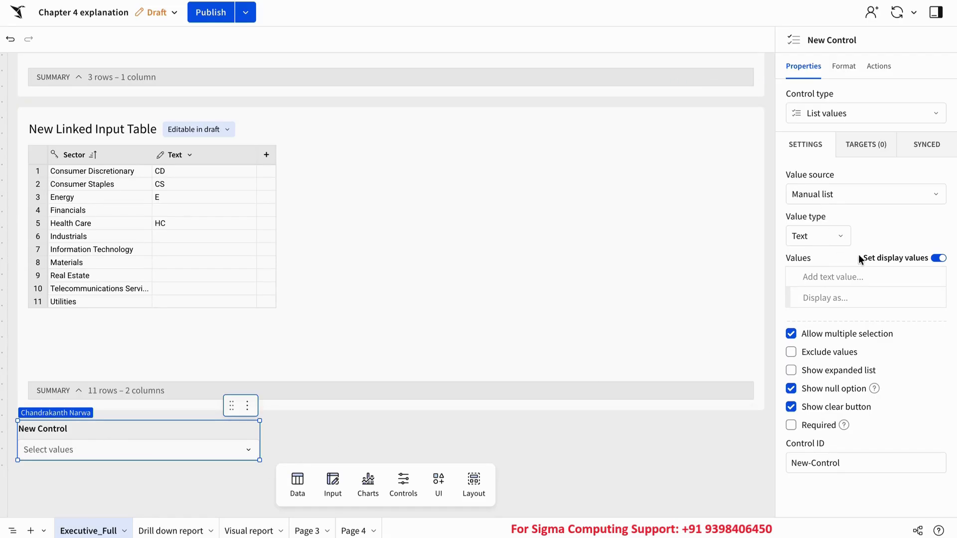
{"action": "left_click", "coordinate": [868, 198]}
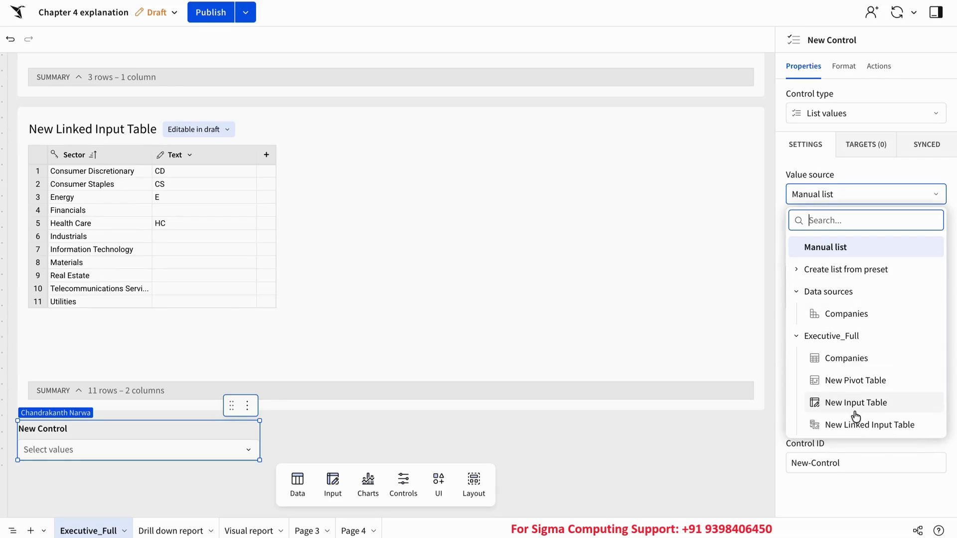
{"action": "left_click", "coordinate": [854, 324]}
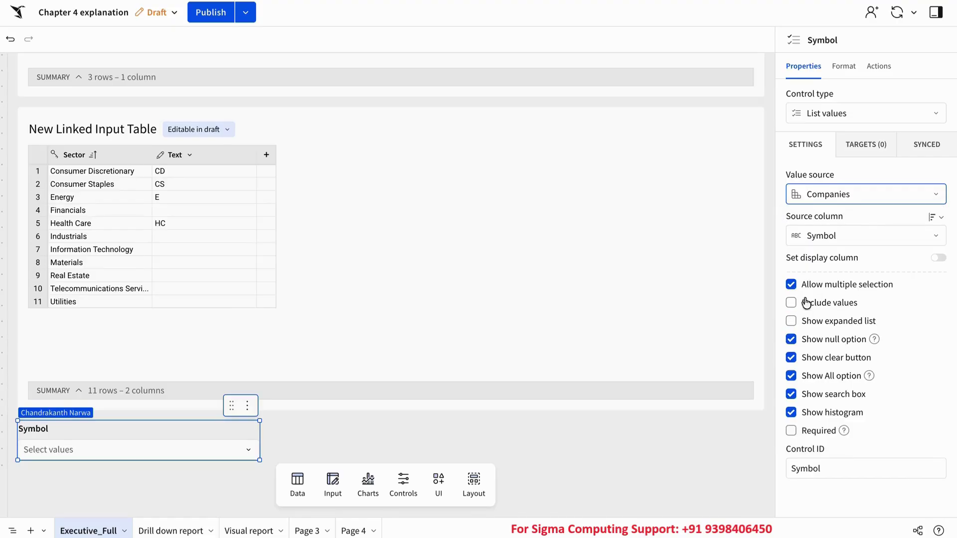
{"action": "left_click", "coordinate": [908, 244]}
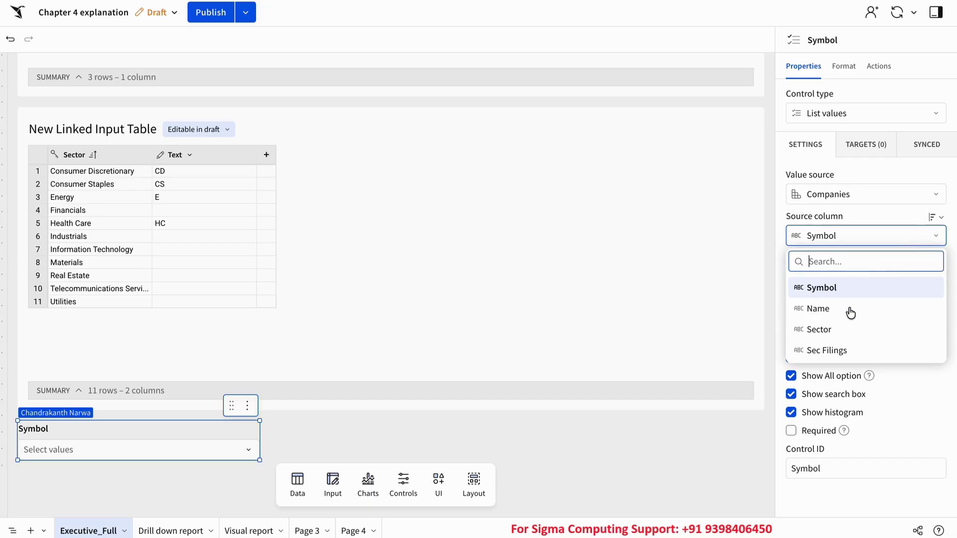
{"action": "left_click", "coordinate": [828, 330]}
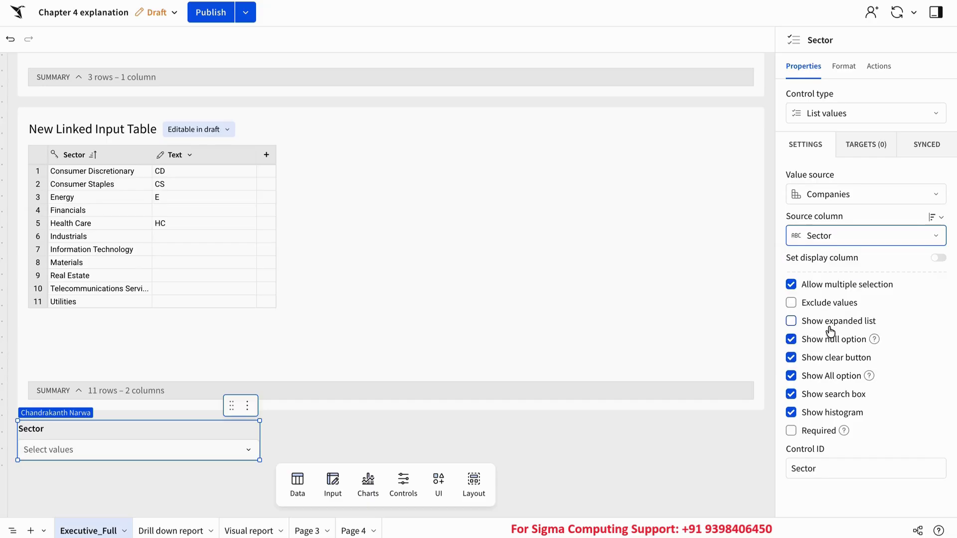
- Select Health Care in the Sector control and check the page's Companies and pivot tables
{"action": "left_click", "coordinate": [250, 455]}
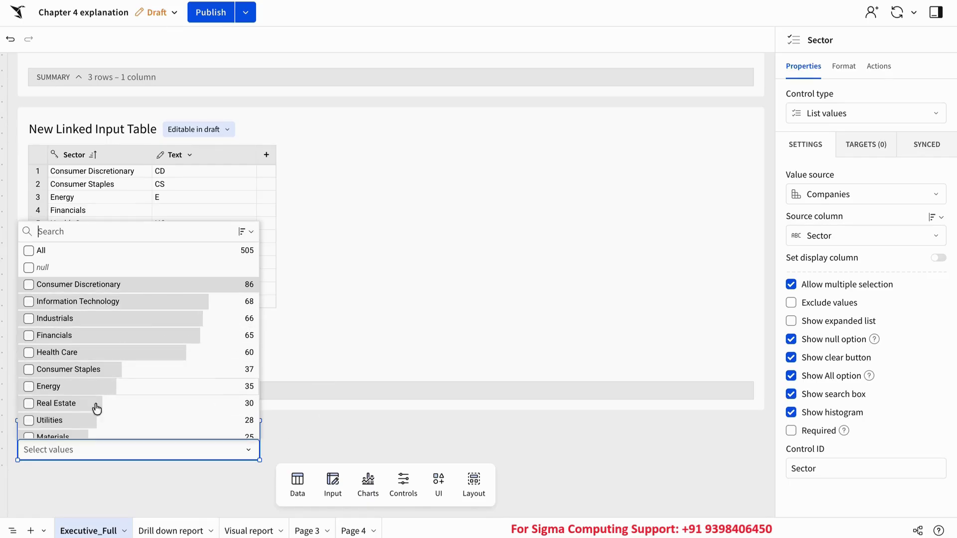
{"action": "left_click", "coordinate": [30, 354]}
{"action": "left_click", "coordinate": [325, 429]}
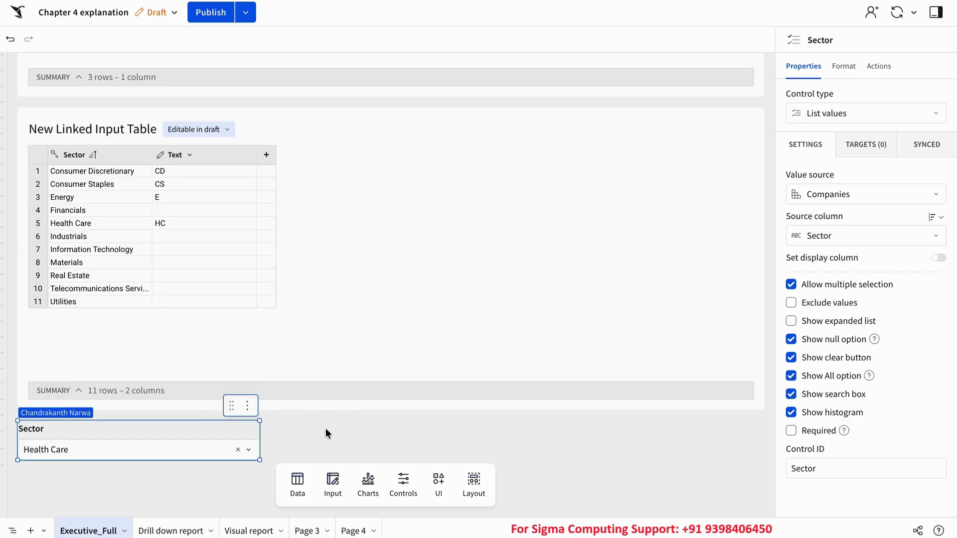
{"action": "scroll", "coordinate": [370, 251], "scroll_direction": "up", "scroll_amount": 10}
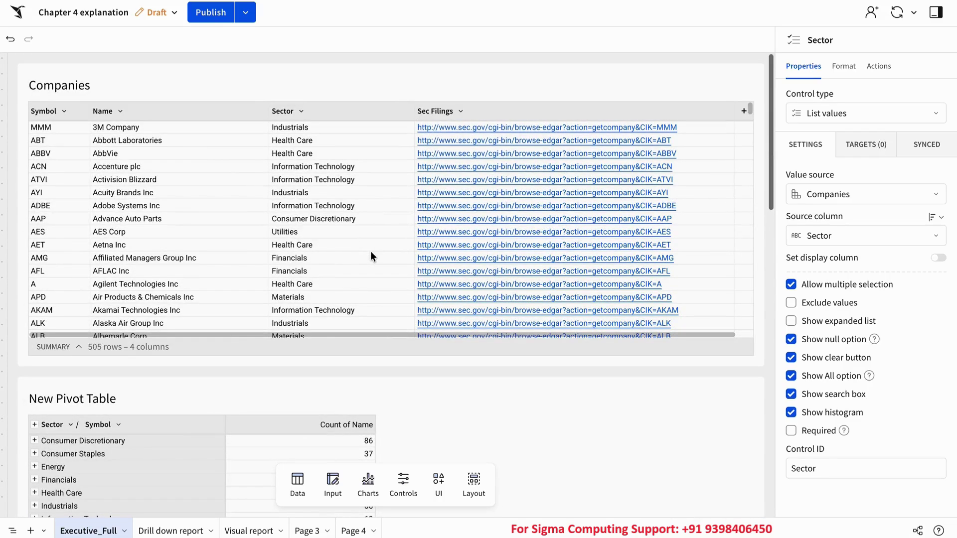
{"action": "scroll", "coordinate": [367, 347], "scroll_direction": "down", "scroll_amount": 10}
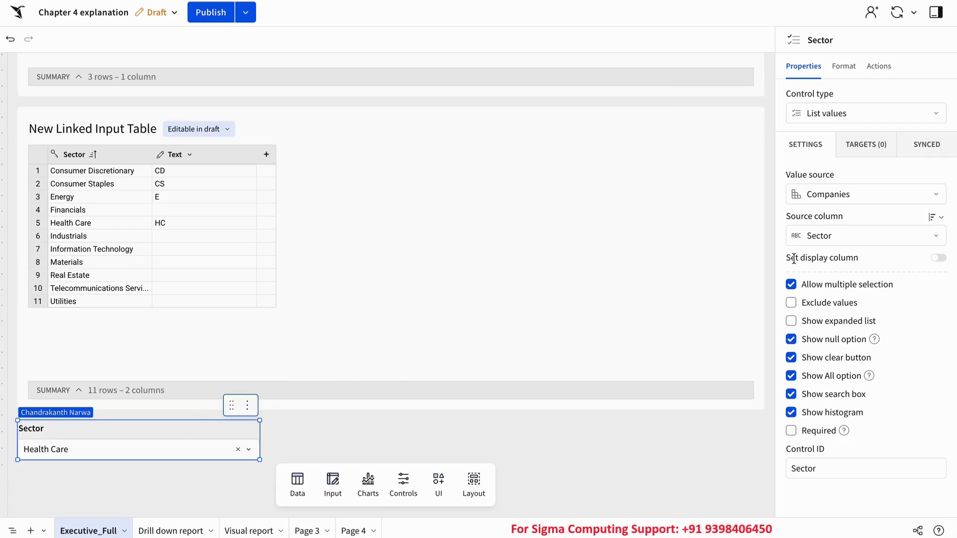
- Add the Companies data source as the Sector control's filter target, matched on the Sector column
{"action": "left_click", "coordinate": [856, 146]}
{"action": "left_click", "coordinate": [837, 177]}
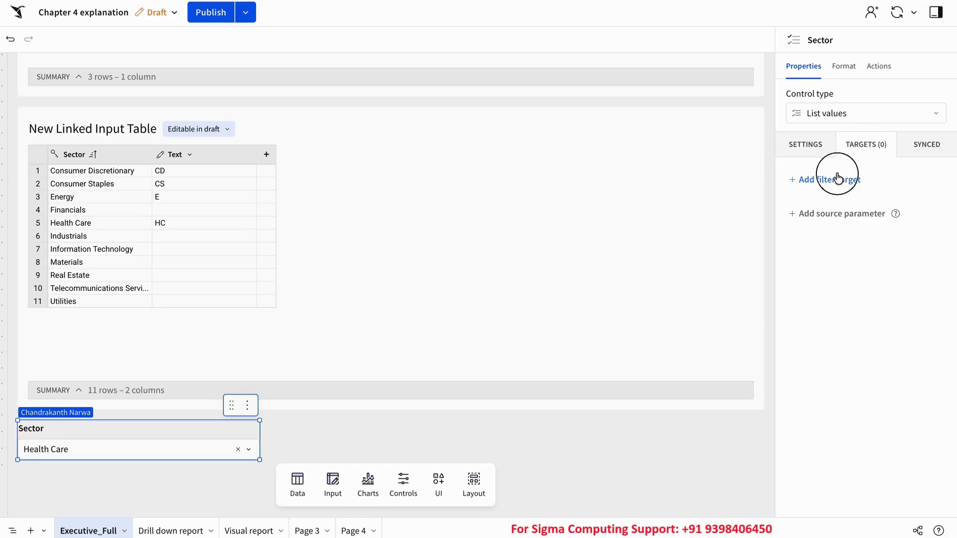
{"action": "left_click", "coordinate": [718, 200]}
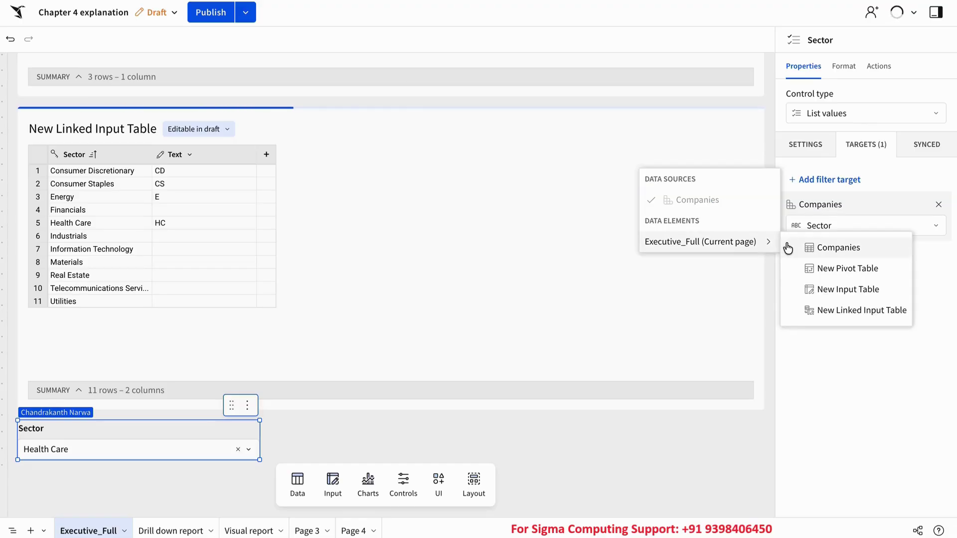
{"action": "left_click", "coordinate": [859, 225]}
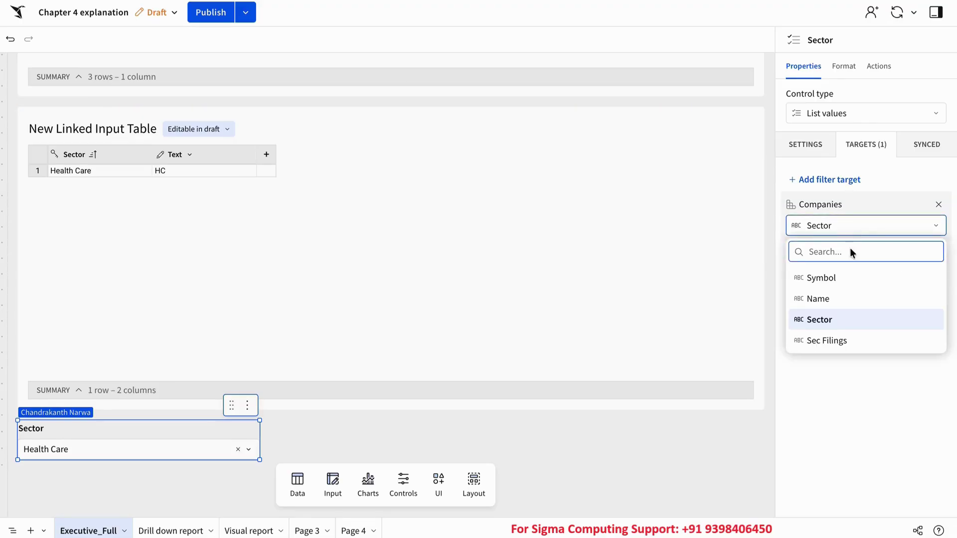
{"action": "left_click", "coordinate": [844, 324]}
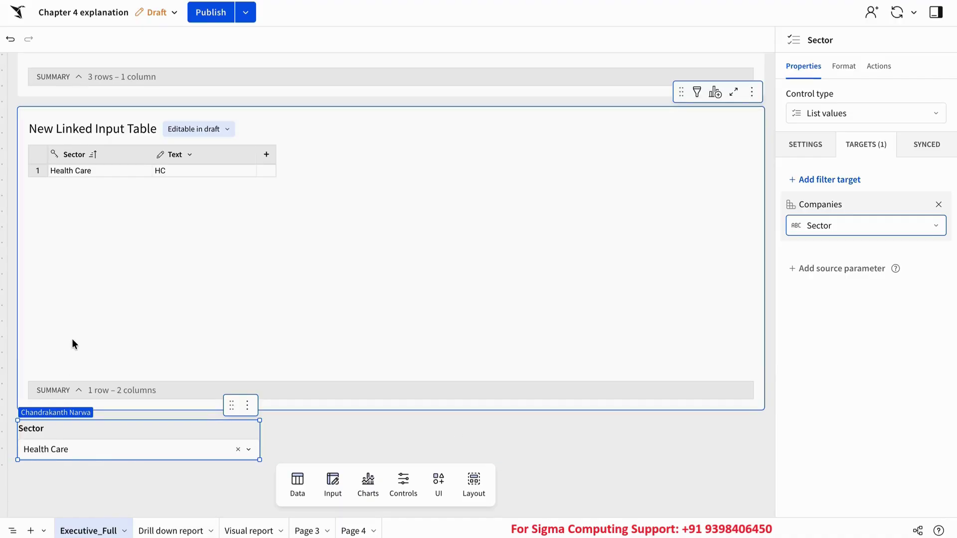
- Check how the Sector control filters the page's tables, and delete the control
{"action": "scroll", "coordinate": [354, 212], "scroll_direction": "up", "scroll_amount": 15}
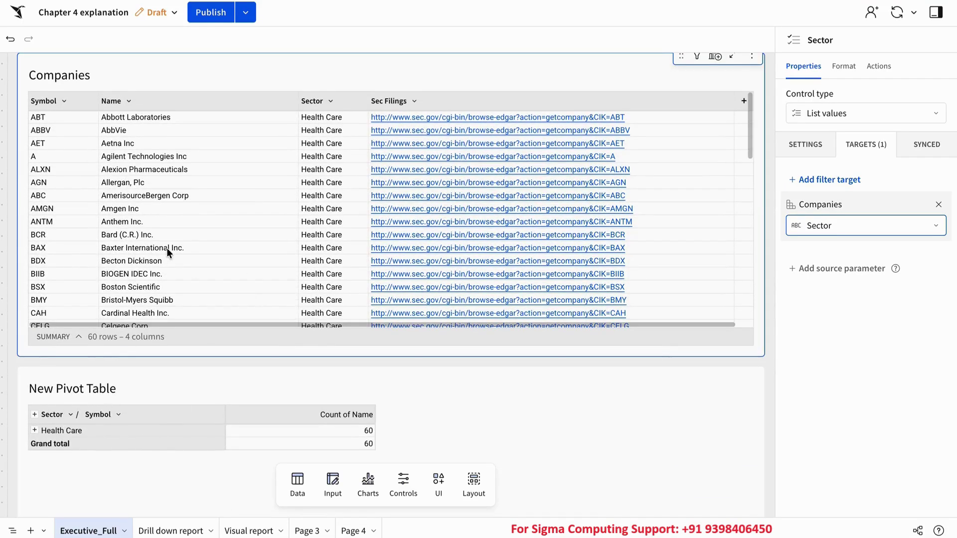
{"action": "scroll", "coordinate": [332, 233], "scroll_direction": "down", "scroll_amount": 15}
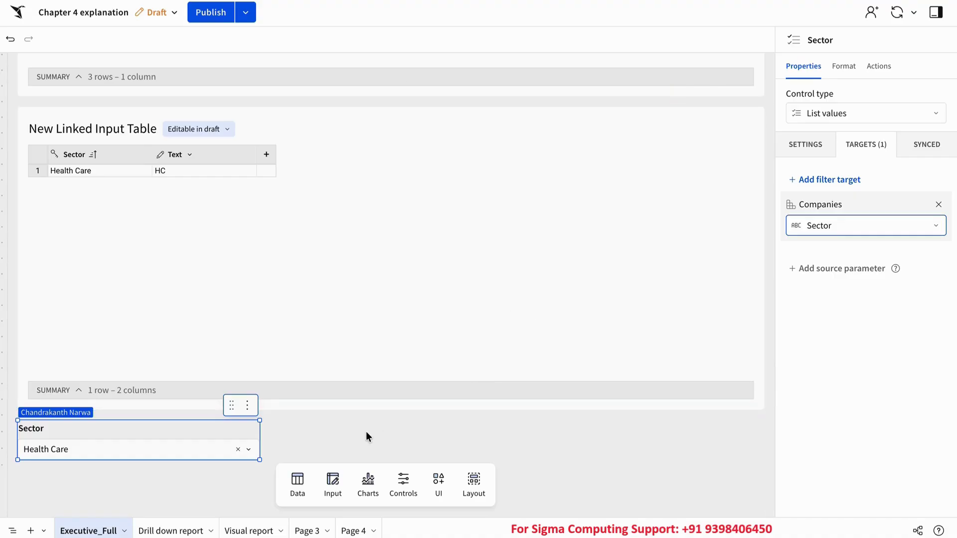
{"action": "key", "text": "Delete"}
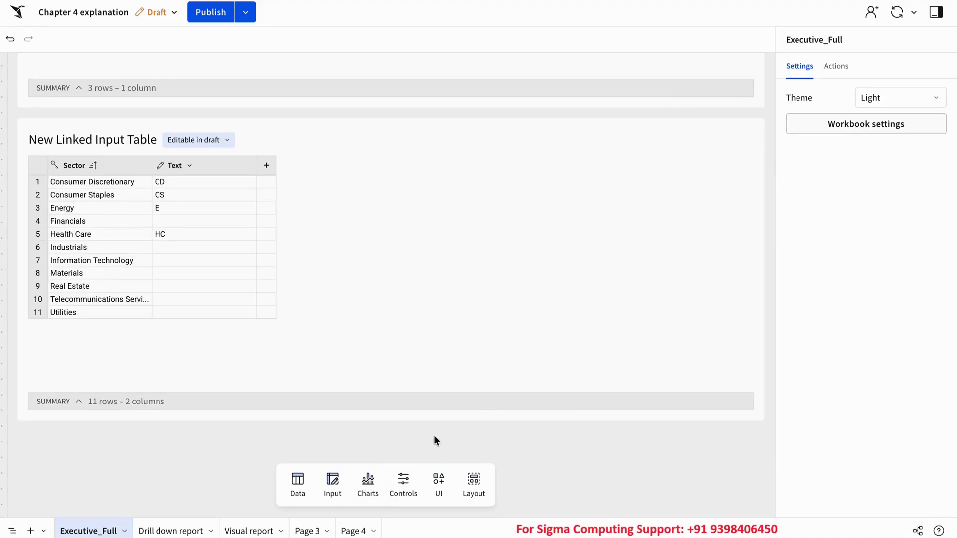
- Add a list values control and a text input control below the linked input table, and view the text input's filter target options
{"action": "left_click", "coordinate": [403, 478]}
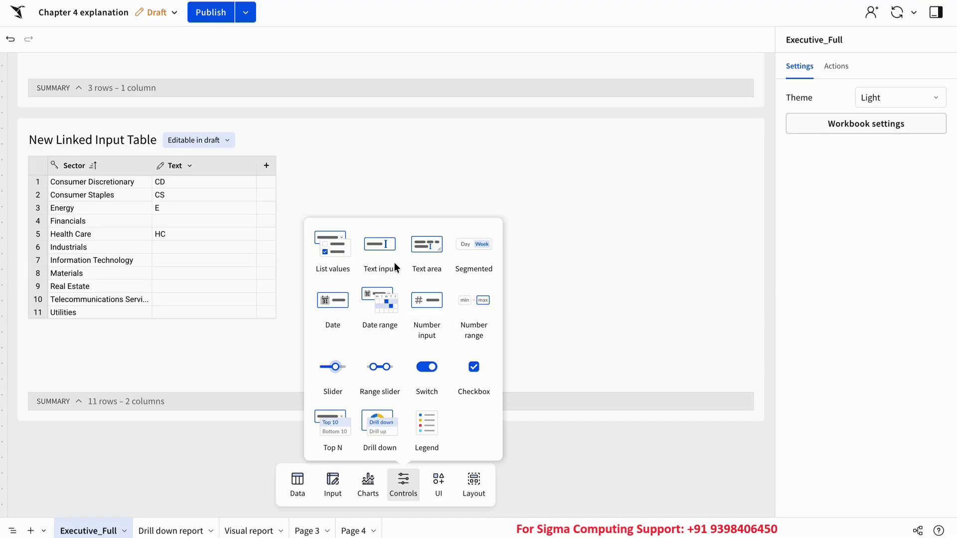
{"action": "left_click", "coordinate": [344, 251]}
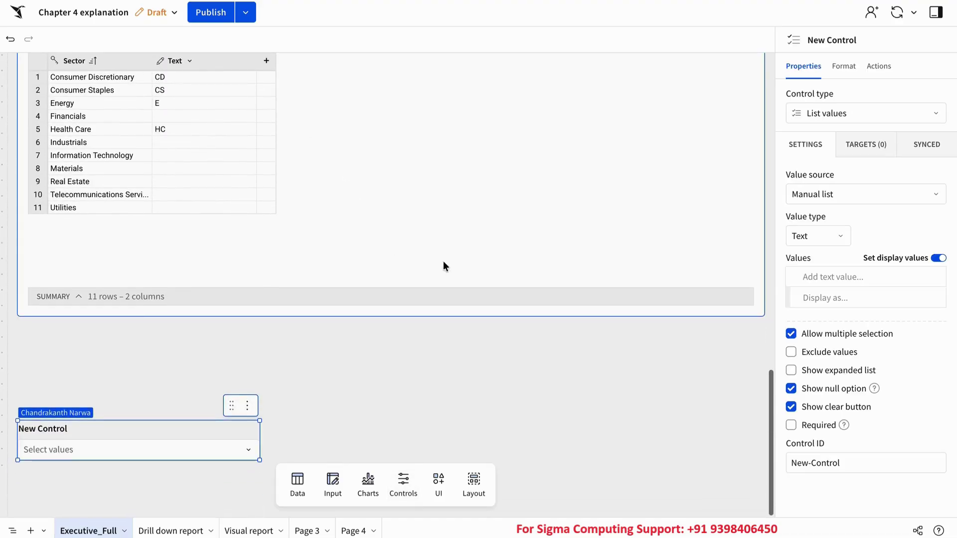
{"action": "left_click", "coordinate": [403, 481]}
{"action": "left_click", "coordinate": [383, 269]}
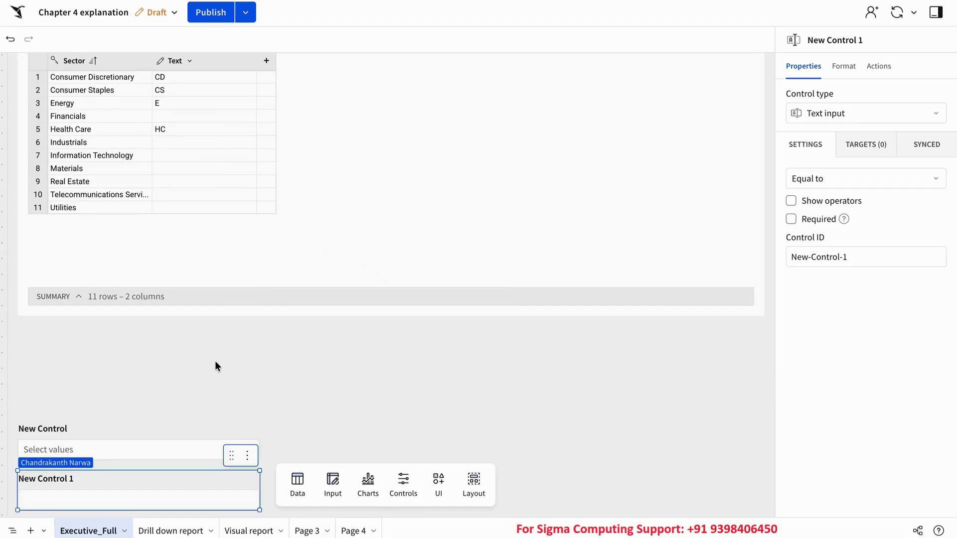
{"action": "left_click", "coordinate": [158, 501]}
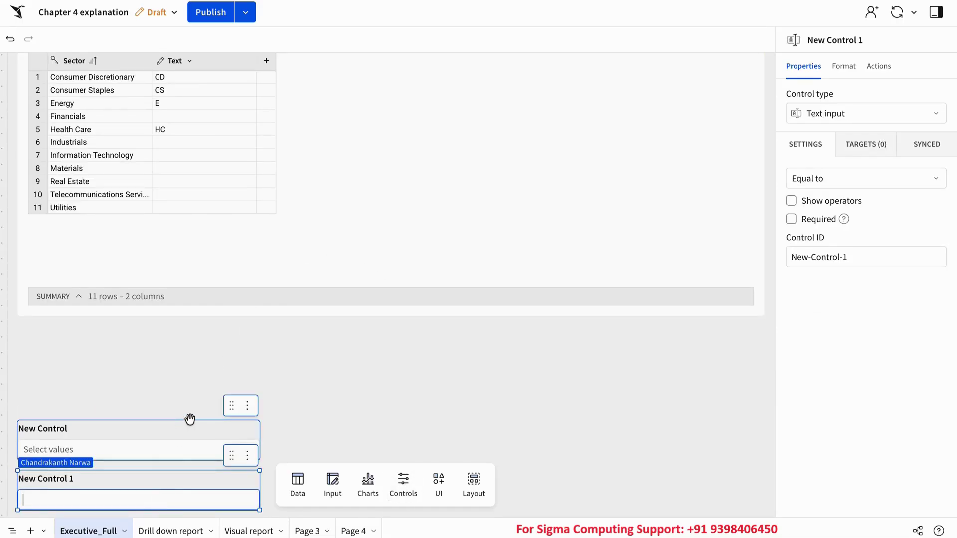
{"action": "left_click", "coordinate": [876, 148]}
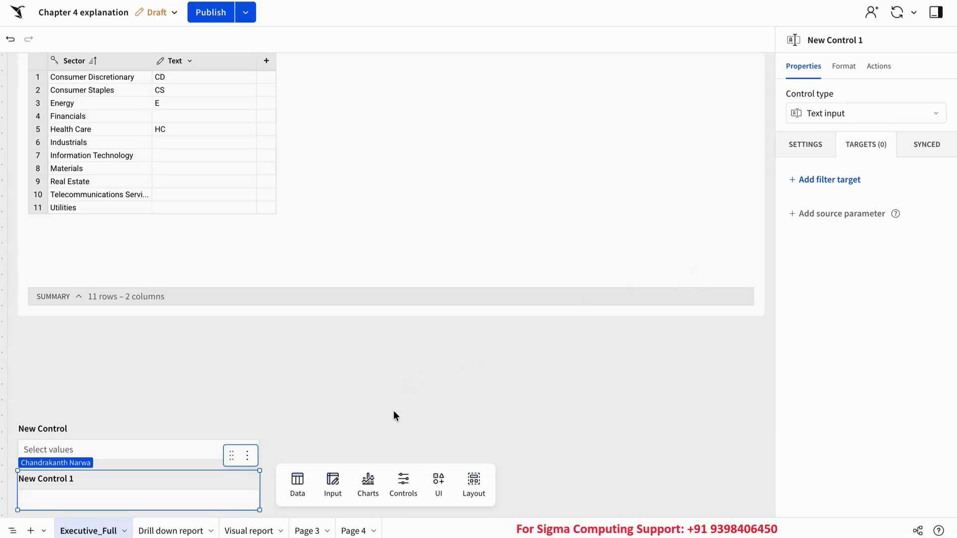
- Add a date control below the text input control and view its filter target options
{"action": "left_click", "coordinate": [403, 486]}
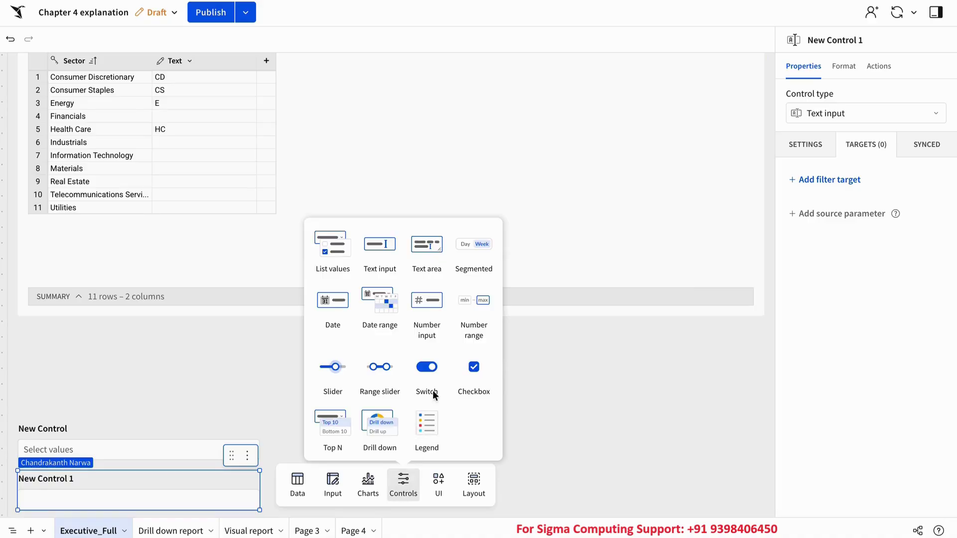
{"action": "left_click", "coordinate": [323, 301]}
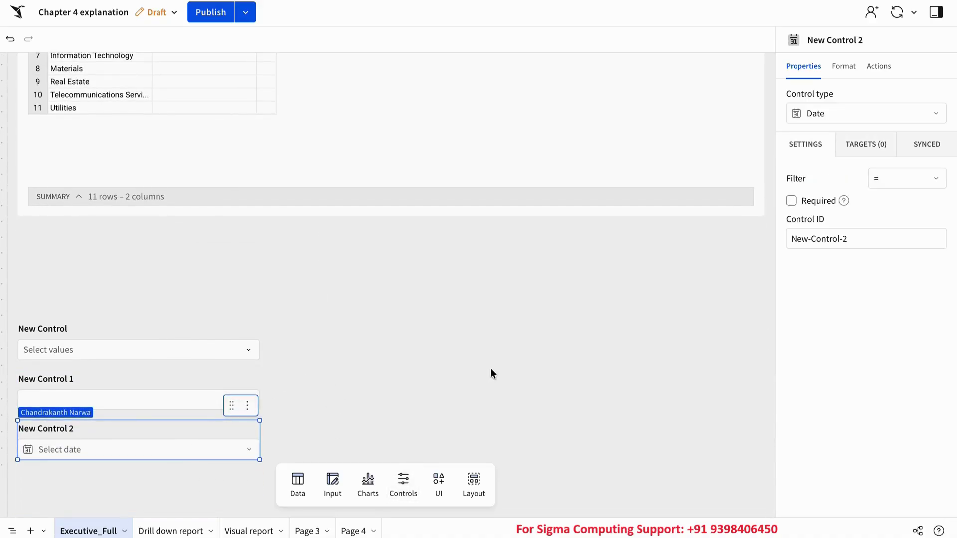
{"action": "left_click", "coordinate": [872, 156]}
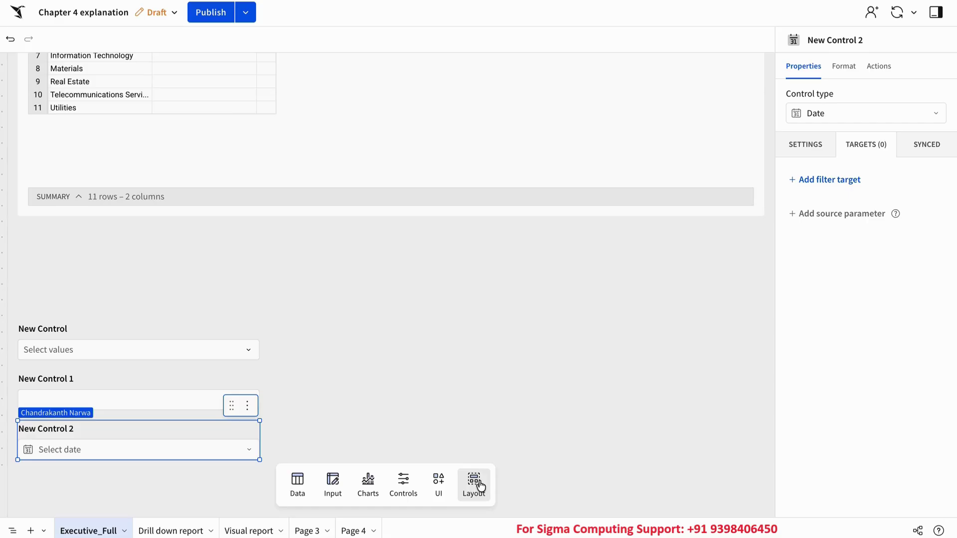
- Add an empty image element below the date control and look over the other UI element types
{"action": "left_click", "coordinate": [444, 488]}
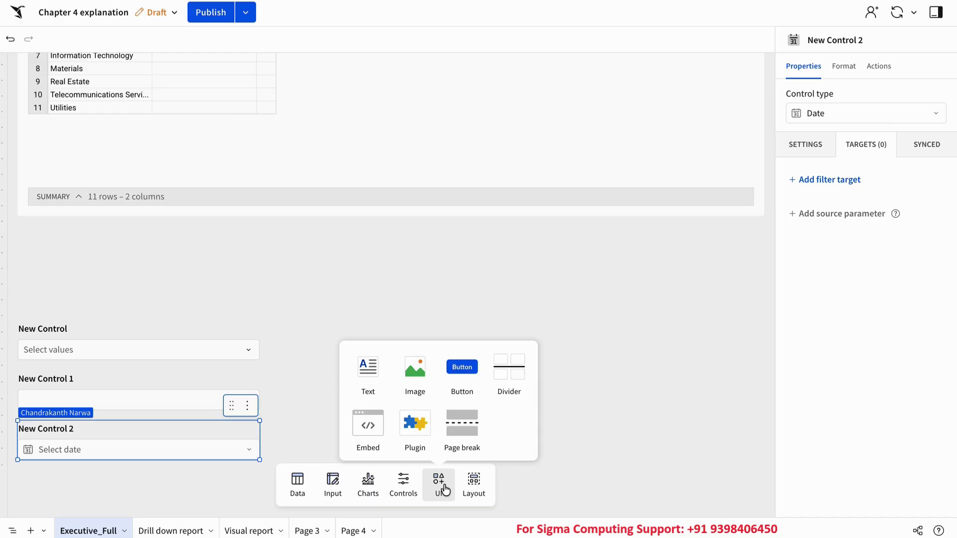
{"action": "left_click", "coordinate": [412, 379]}
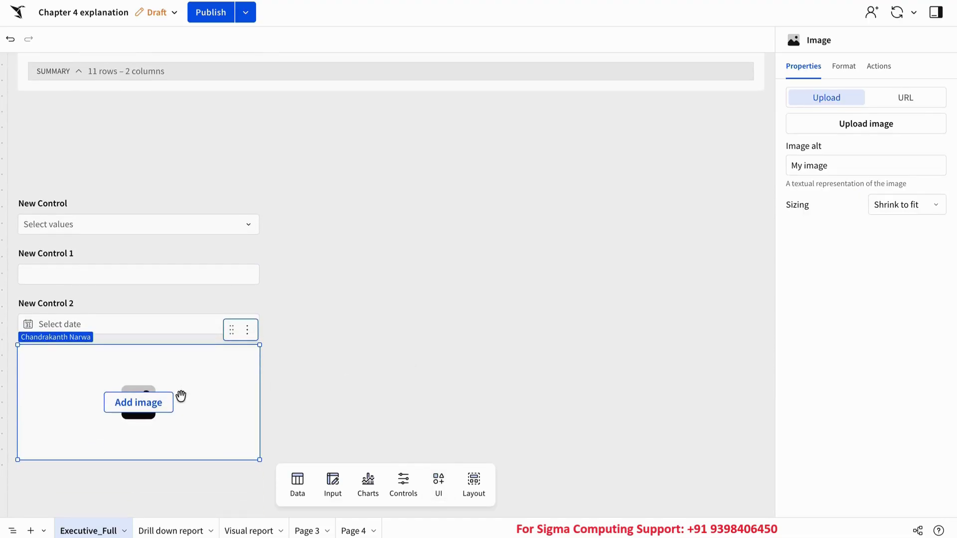
{"action": "left_click", "coordinate": [439, 482]}
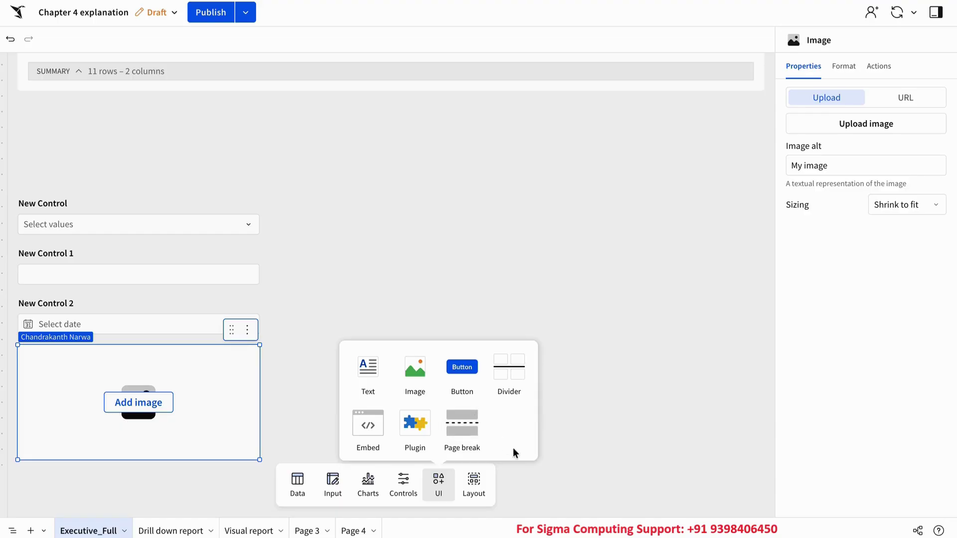
- Add a container below the image element and widen it to the full page width
{"action": "left_click", "coordinate": [481, 485]}
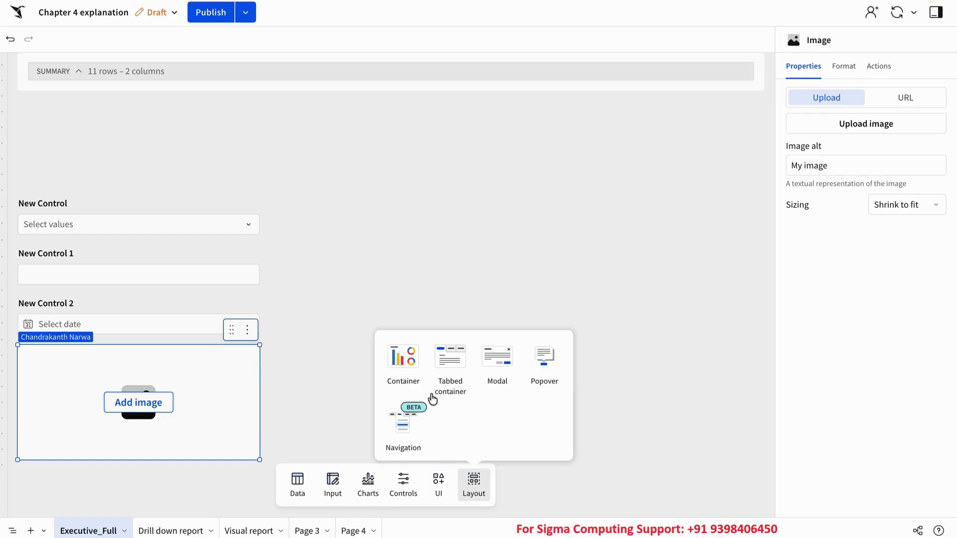
{"action": "left_click", "coordinate": [403, 355]}
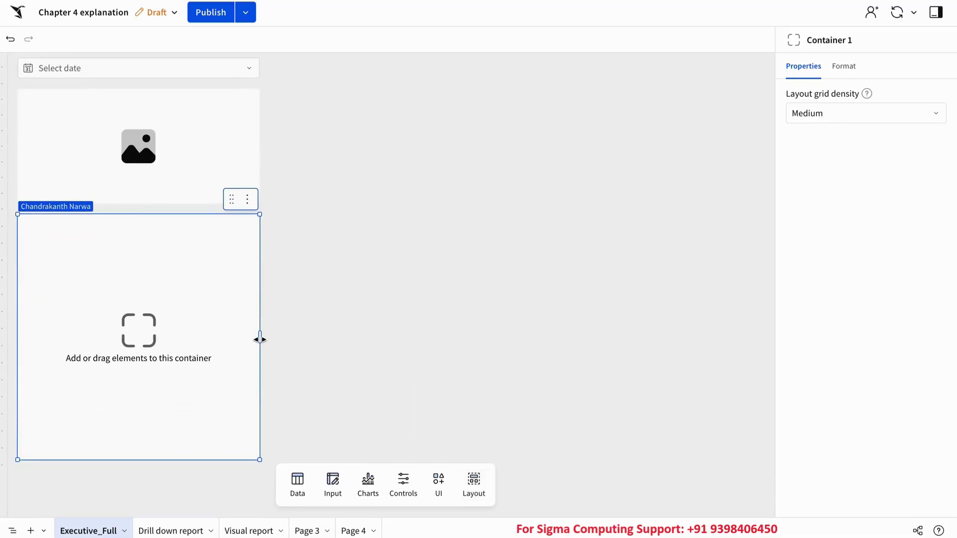
{"action": "left_click_drag", "start_coordinate": [260, 340], "coordinate": [764, 336]}
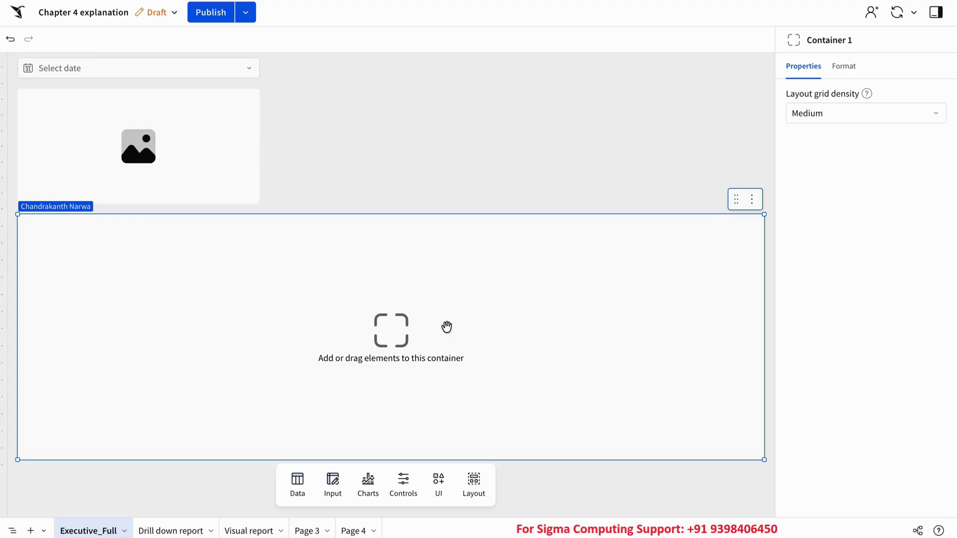
- Move the image element from above the container into the container's left side
{"action": "scroll", "coordinate": [434, 323], "scroll_direction": "up", "scroll_amount": 1}
{"action": "scroll", "coordinate": [434, 323], "scroll_direction": "up", "scroll_amount": 4}
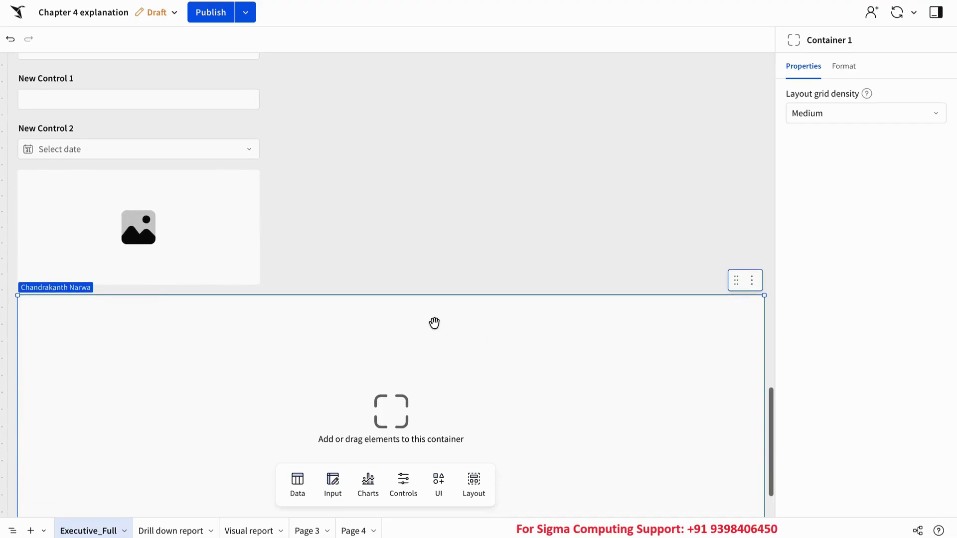
{"action": "left_click", "coordinate": [197, 248]}
{"action": "left_click_drag", "start_coordinate": [230, 202], "coordinate": [221, 375]}
{"action": "scroll", "coordinate": [343, 238], "scroll_direction": "down", "scroll_amount": 1}
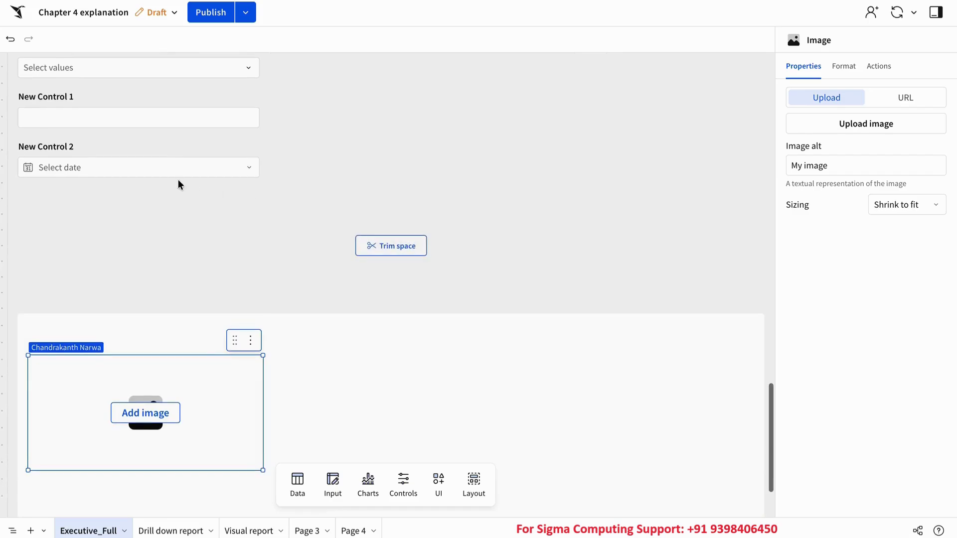
- Move the date control into the container beside the image, and the text input control to the date control's right
{"action": "left_click", "coordinate": [148, 151]}
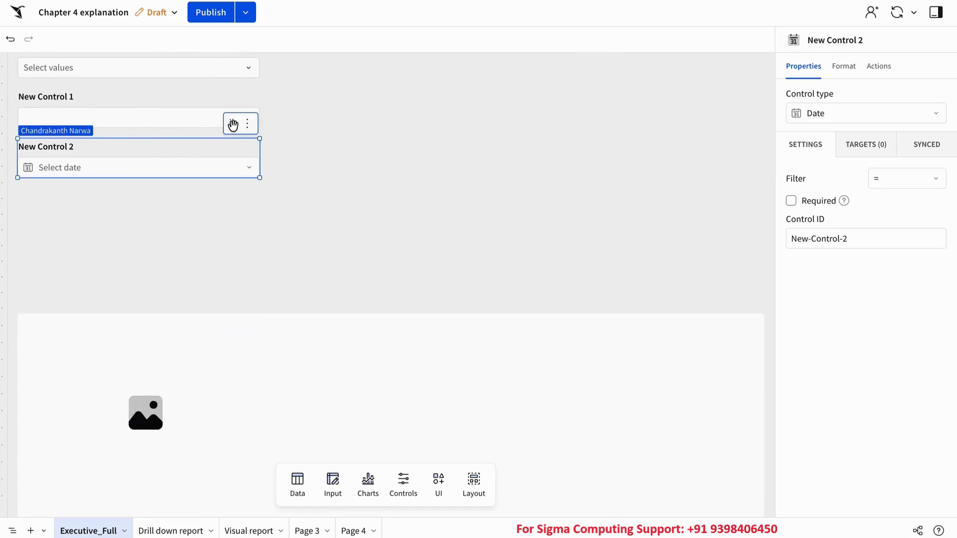
{"action": "left_click_drag", "start_coordinate": [231, 123], "coordinate": [499, 329]}
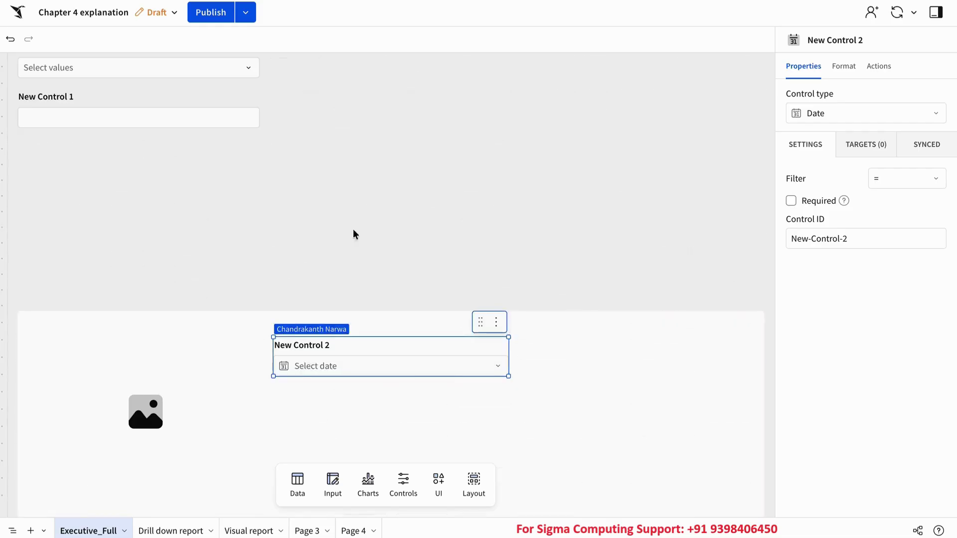
{"action": "left_click", "coordinate": [192, 99]}
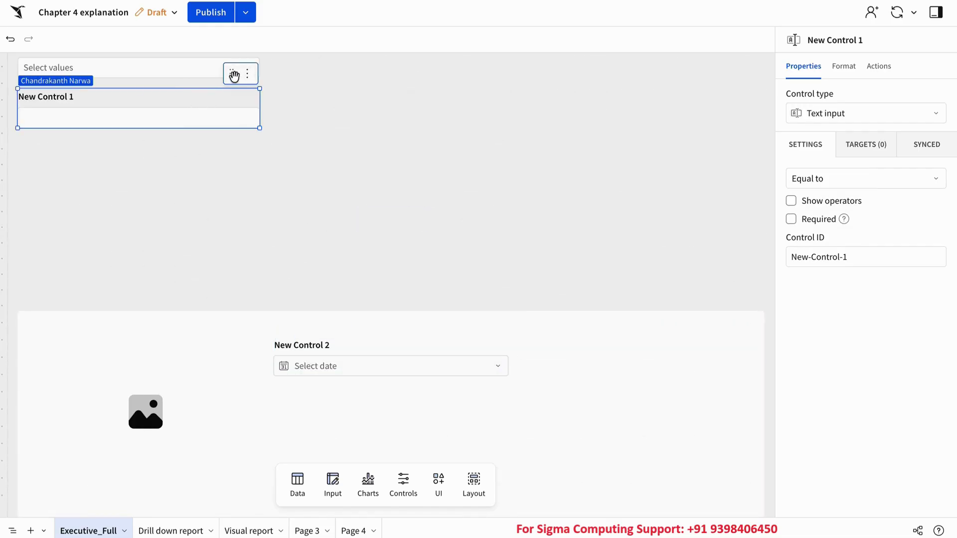
{"action": "left_click_drag", "start_coordinate": [232, 73], "coordinate": [711, 333]}
- Move the container up to just below the list values control and select each of its three elements in turn
{"action": "left_click", "coordinate": [616, 323]}
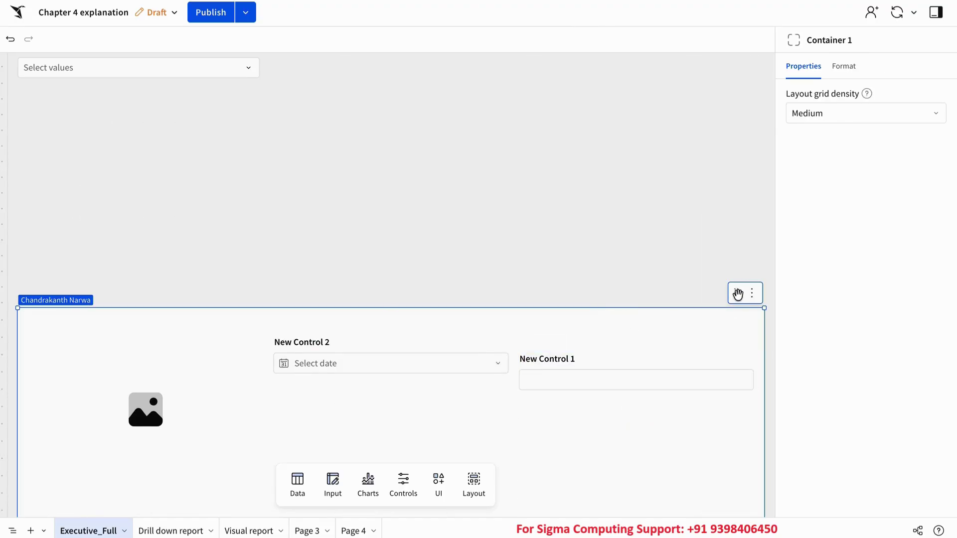
{"action": "left_click_drag", "start_coordinate": [736, 295], "coordinate": [715, 96]}
{"action": "left_click", "coordinate": [209, 222]}
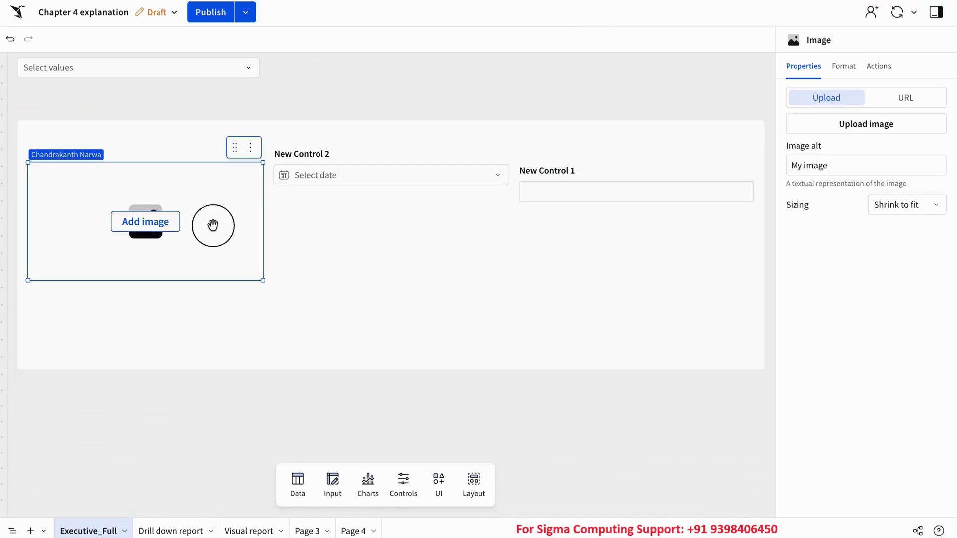
{"action": "left_click", "coordinate": [386, 159]}
{"action": "left_click", "coordinate": [631, 166]}
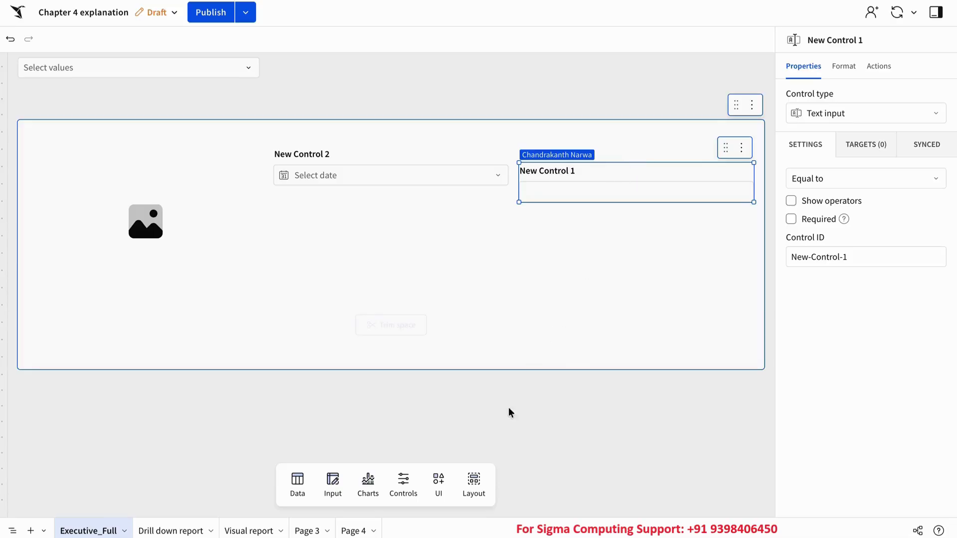
- Add a tabbed container below the text input control inside the container and view its Tab 3, Tab 2 and Tab 1
{"action": "left_click", "coordinate": [473, 486]}
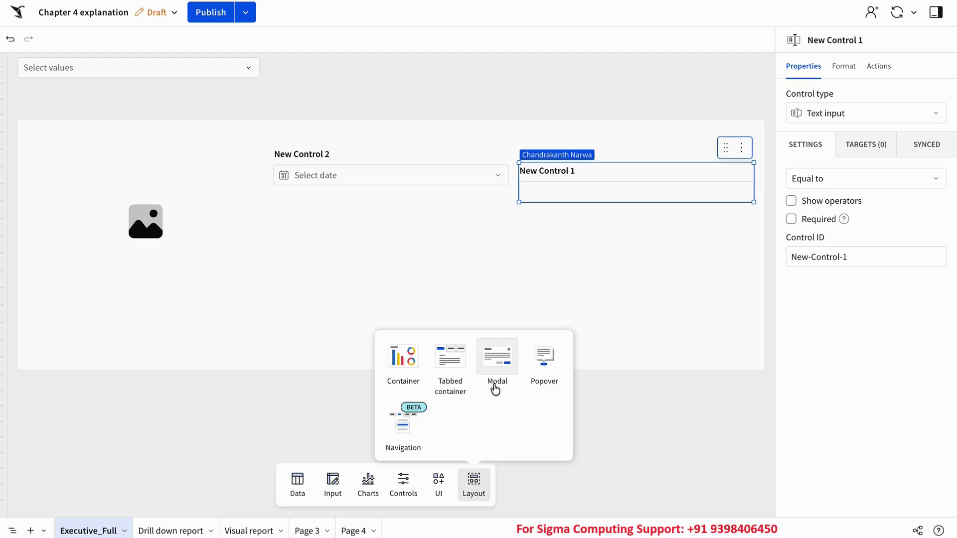
{"action": "left_click", "coordinate": [450, 357]}
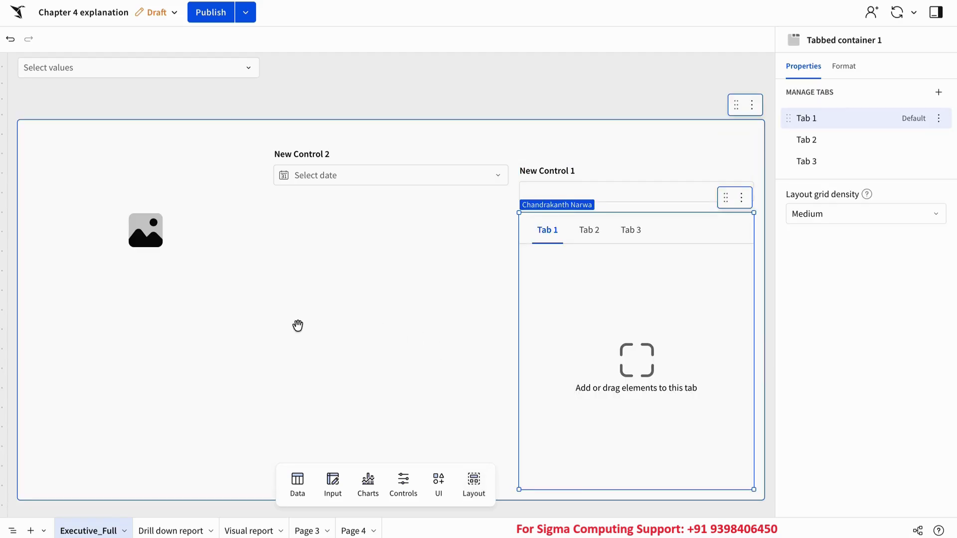
{"action": "left_click", "coordinate": [630, 233]}
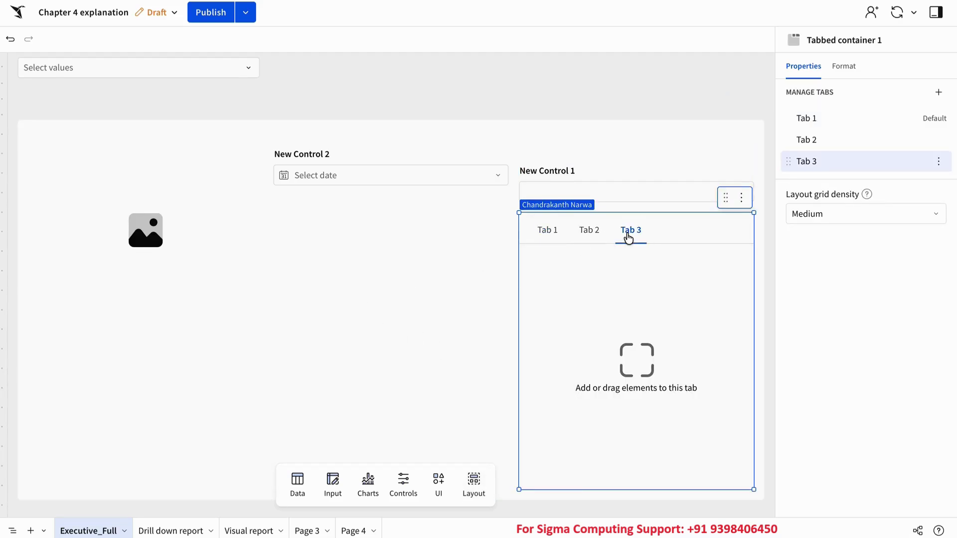
{"action": "left_click", "coordinate": [596, 241]}
{"action": "left_click", "coordinate": [549, 232]}
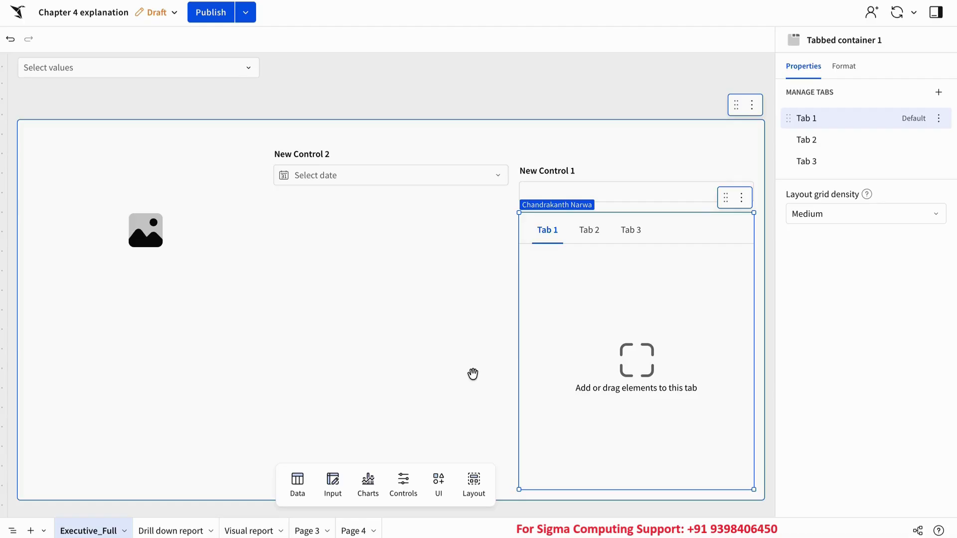
- Review the available element types for data, input tables, charts, controls, UI and layout
{"action": "left_click", "coordinate": [298, 485]}
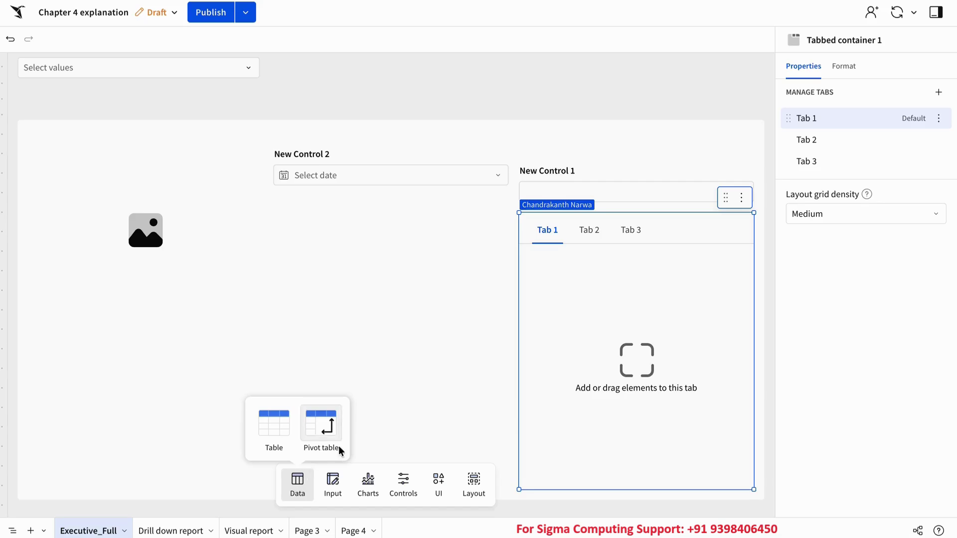
{"action": "left_click", "coordinate": [331, 487]}
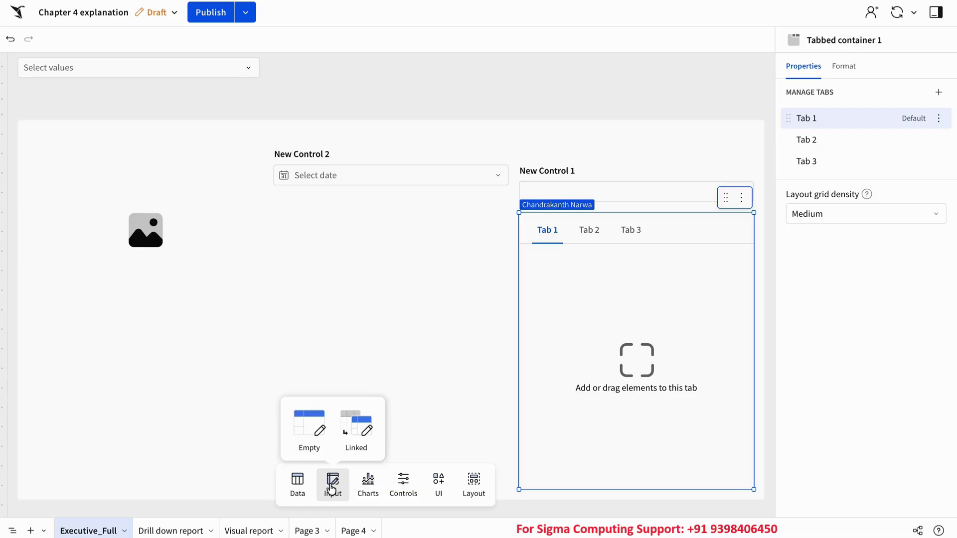
{"action": "left_click", "coordinate": [369, 486]}
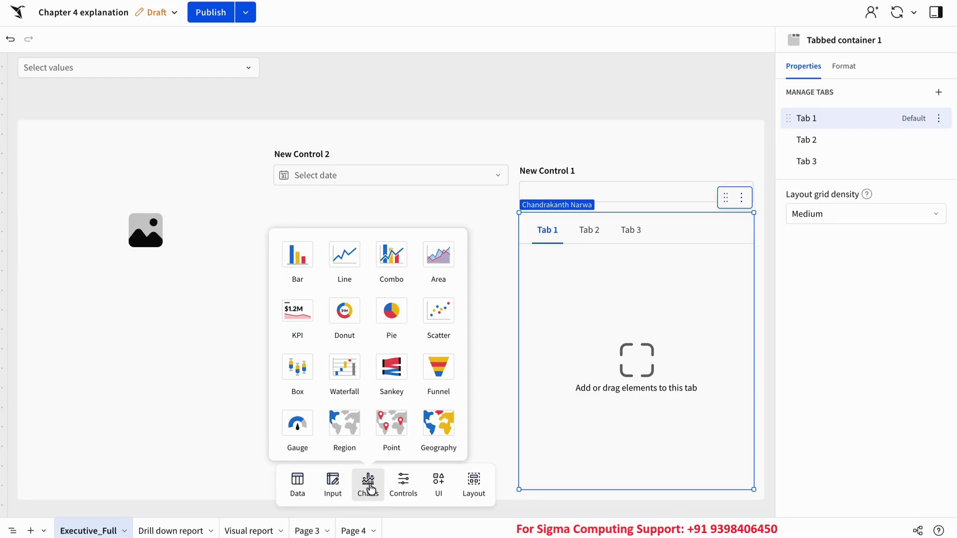
{"action": "left_click", "coordinate": [401, 488]}
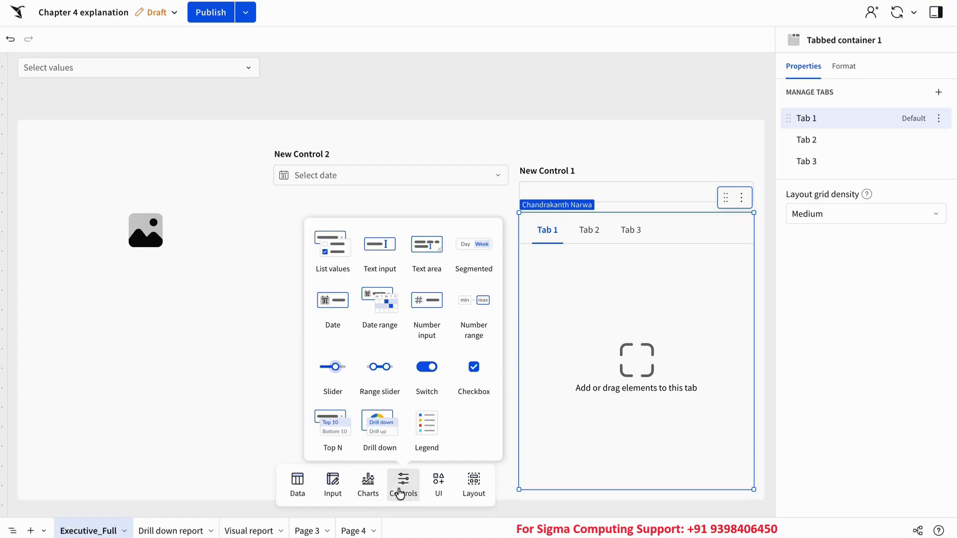
{"action": "left_click", "coordinate": [441, 487]}
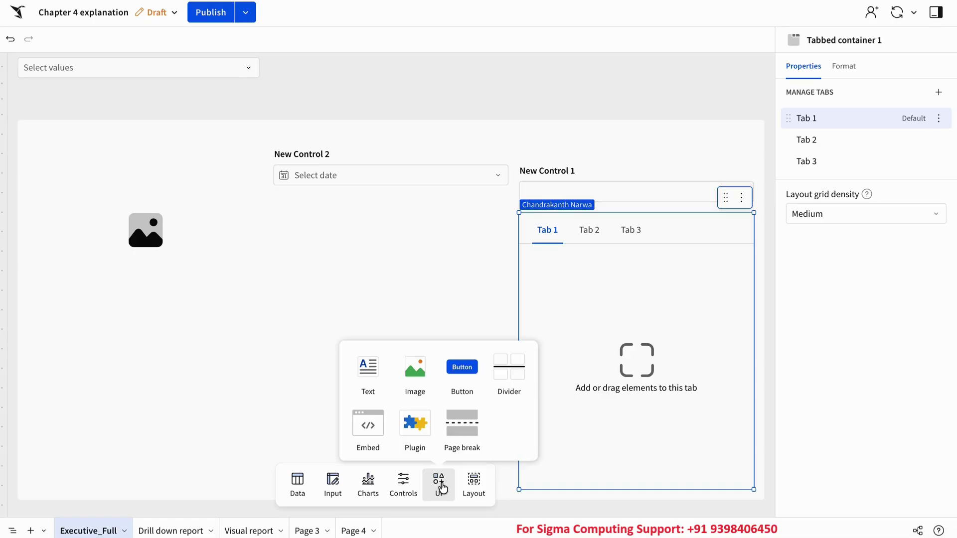
{"action": "left_click", "coordinate": [474, 485]}
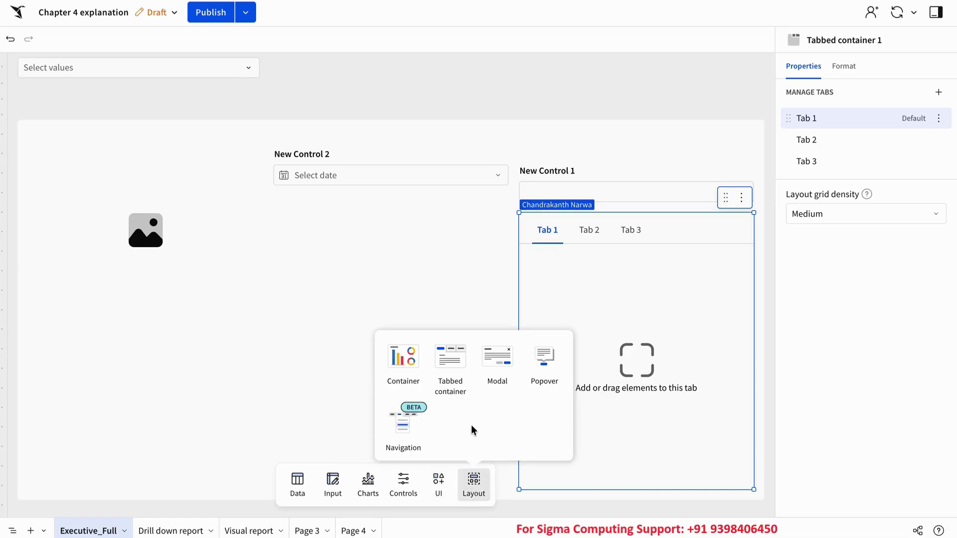